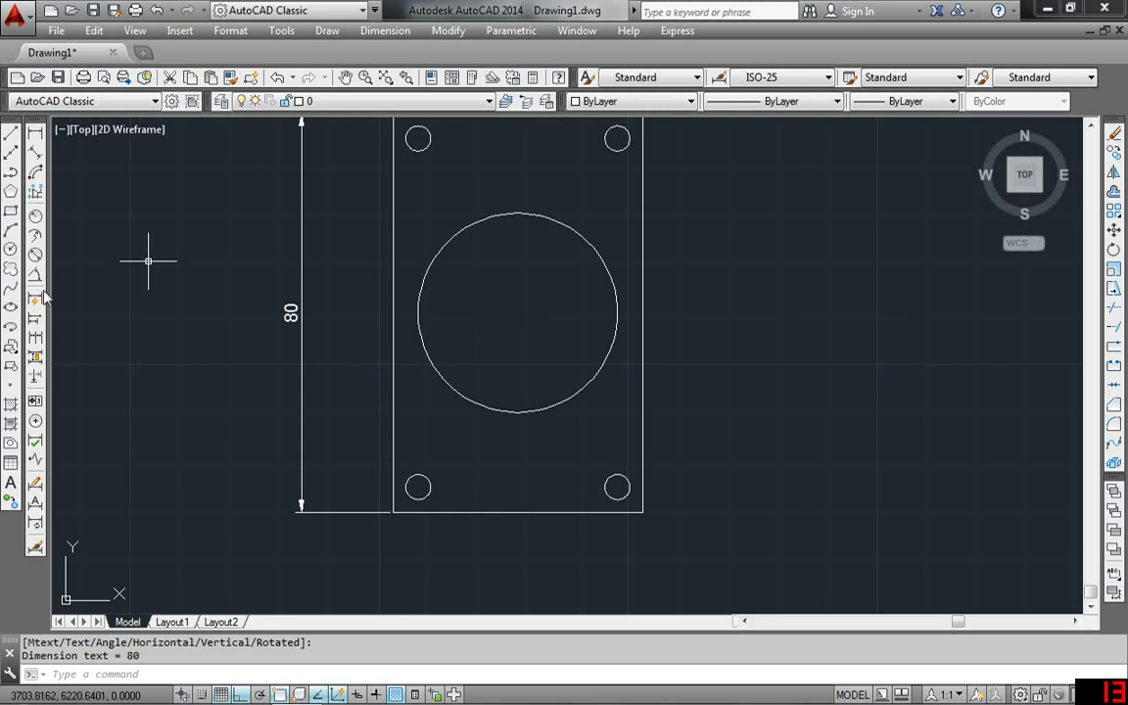
Step: Add a Ø40 diameter dimension to the central circle
click(36, 256)
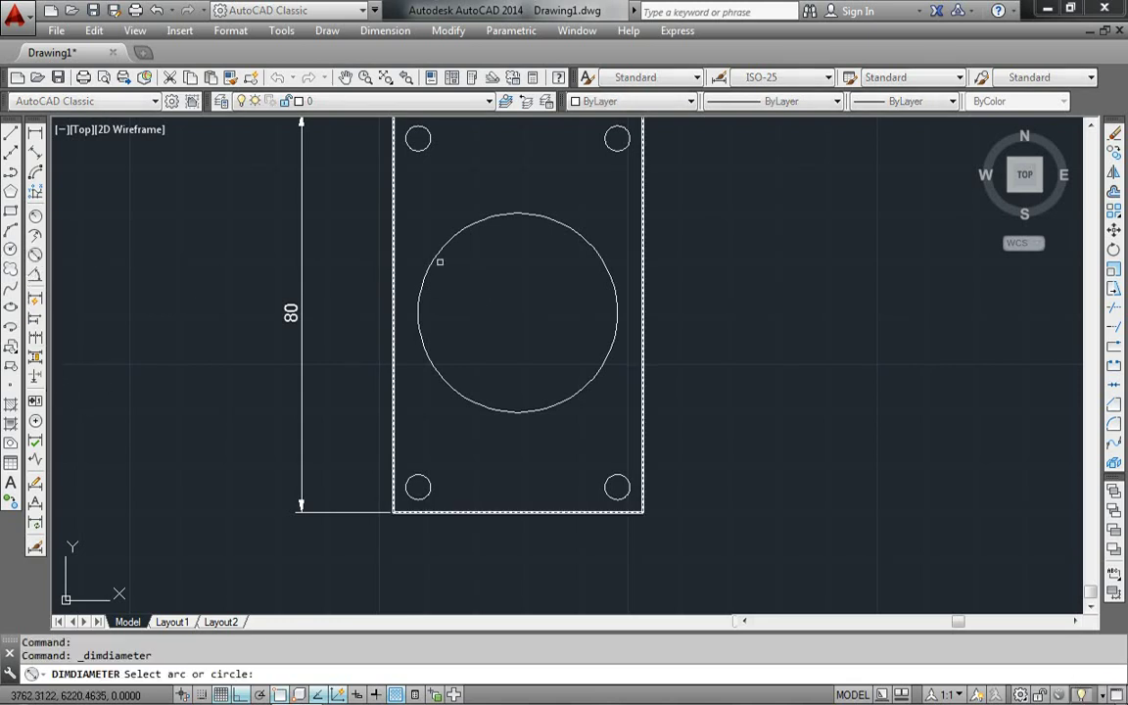
click(610, 267)
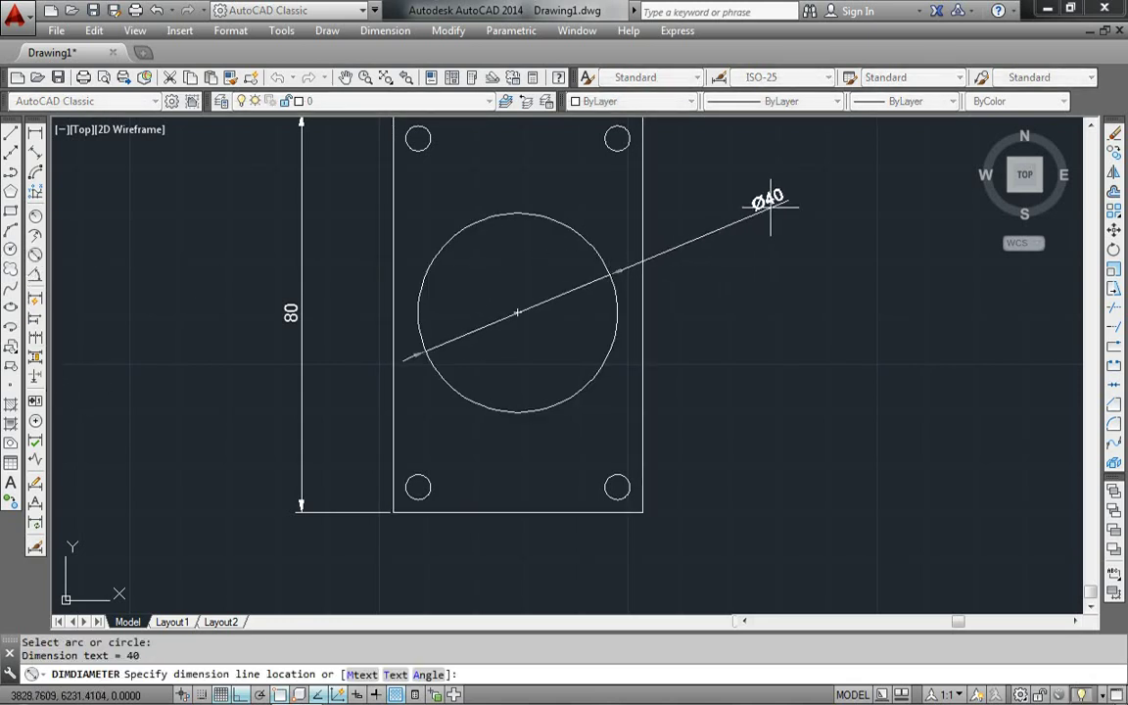
click(762, 192)
mouse_move(487, 299)
middle_down()
mouse_move(423, 379)
mouse_move(398, 473)
middle_up()
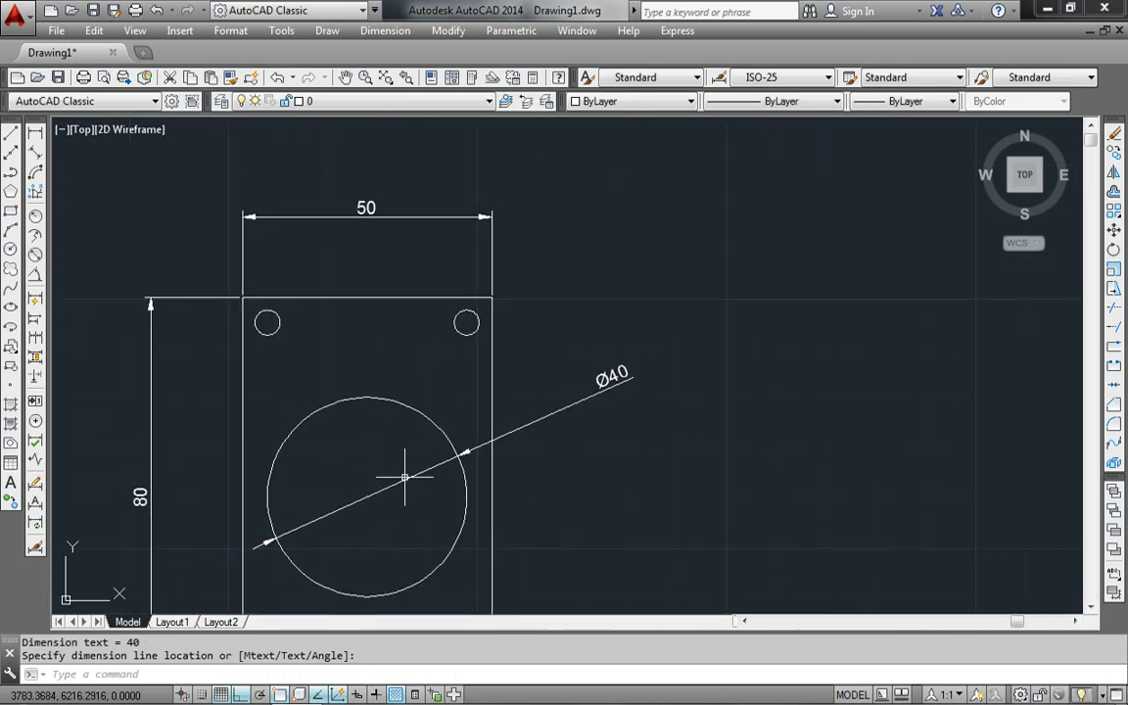
Step: Add radius dimensions: R20 on the central circle and R2.5 on the top-right hole
click(35, 216)
click(461, 441)
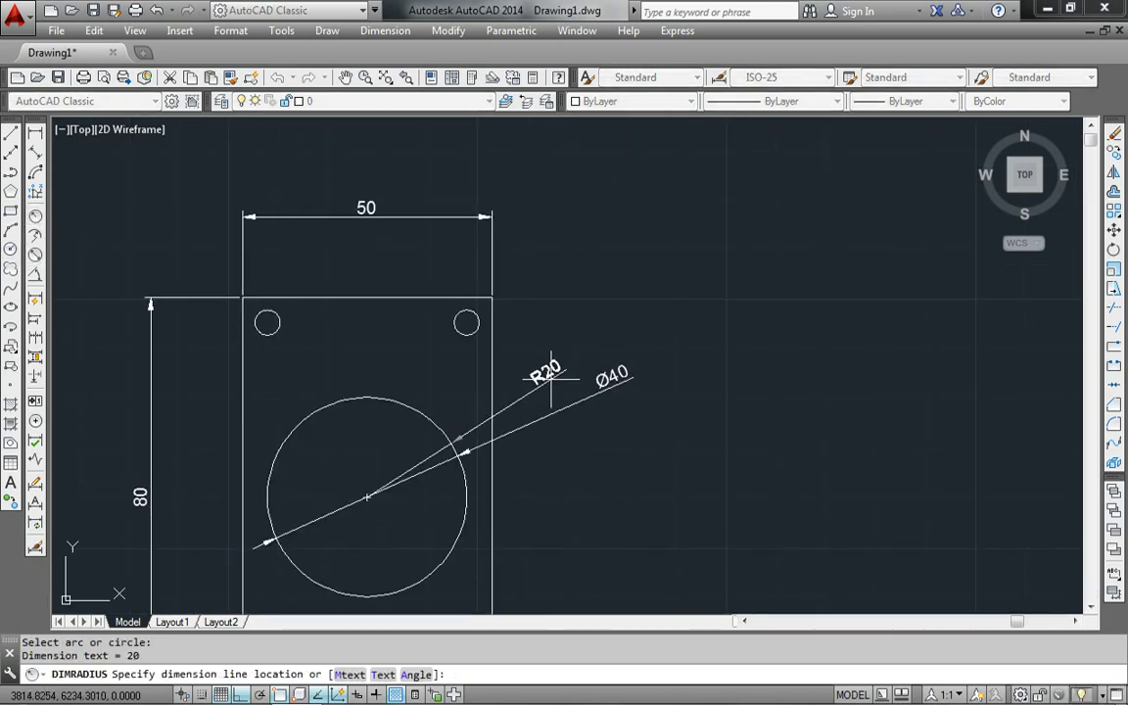
click(544, 372)
right_click(340, 337)
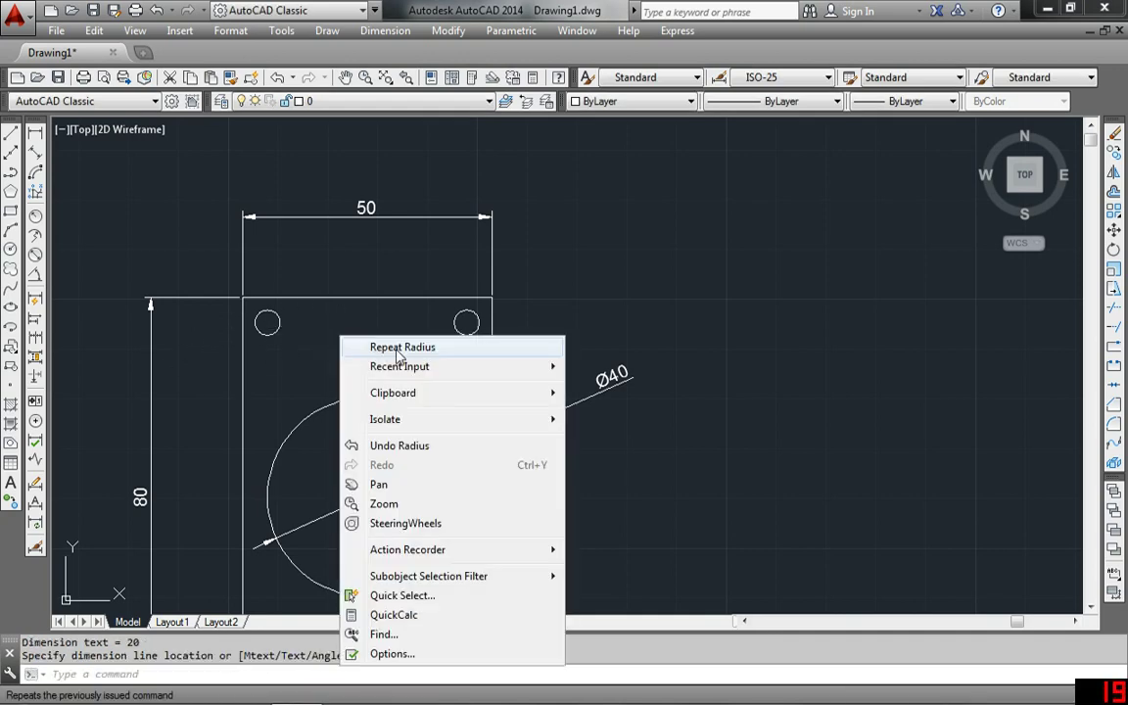
click(378, 348)
click(474, 316)
click(587, 269)
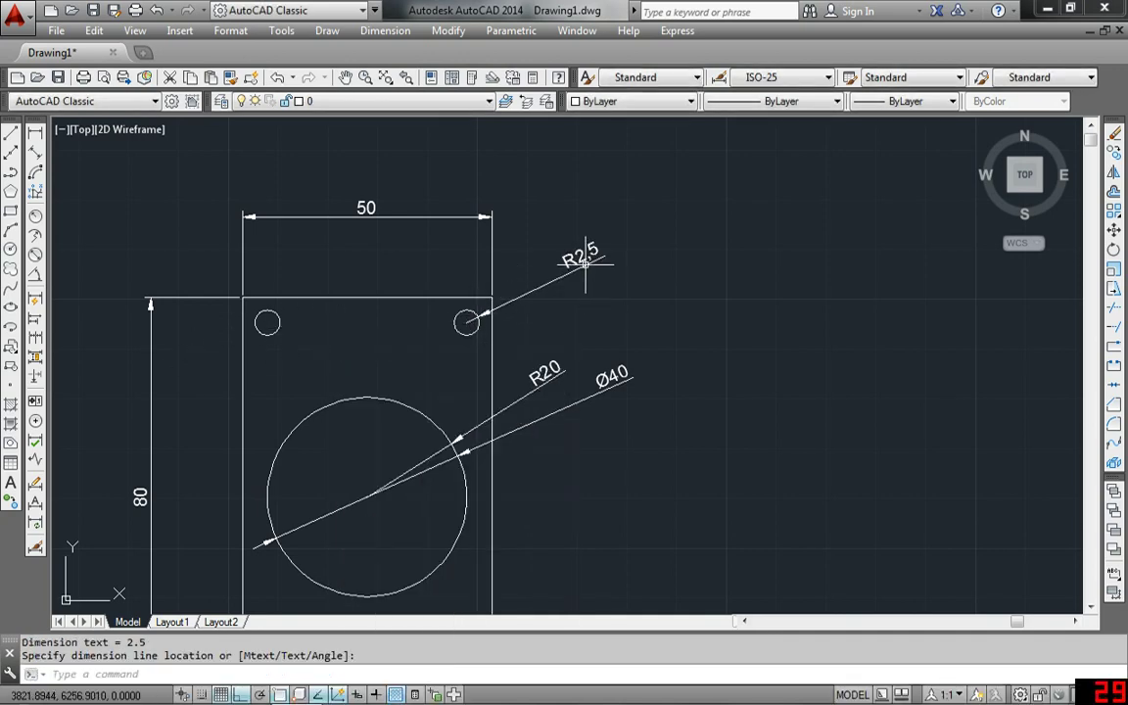
scroll(408, 328, down, 3)
scroll(381, 414, up, 4)
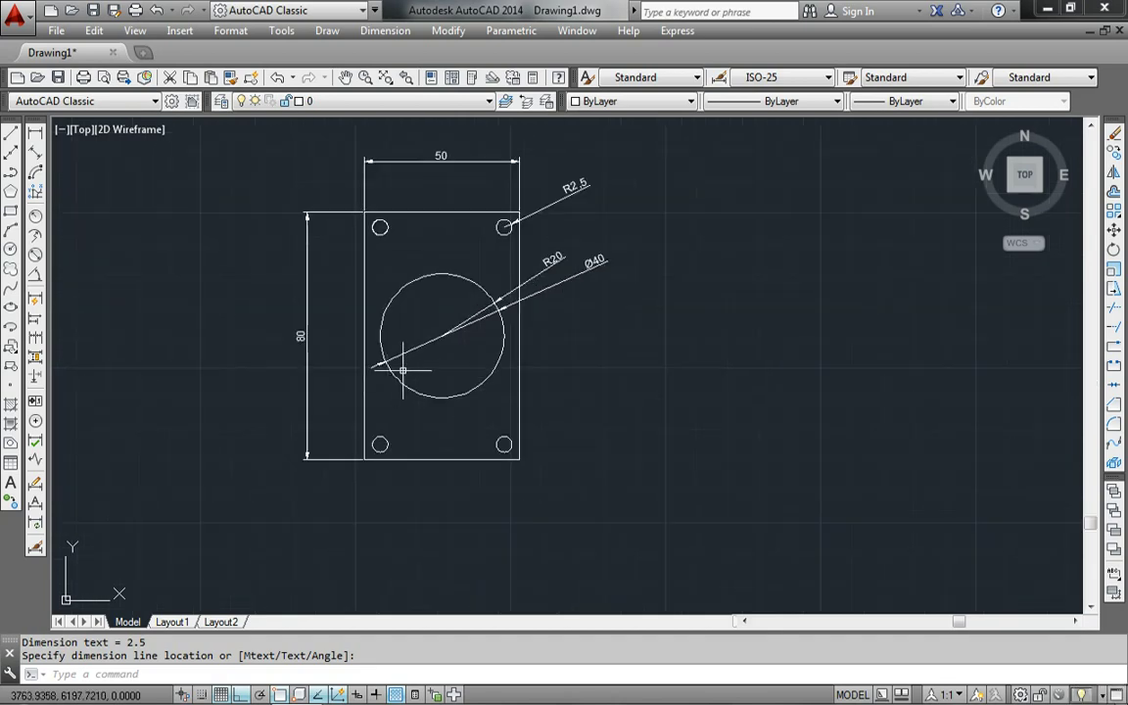
scroll(478, 206, up, 6)
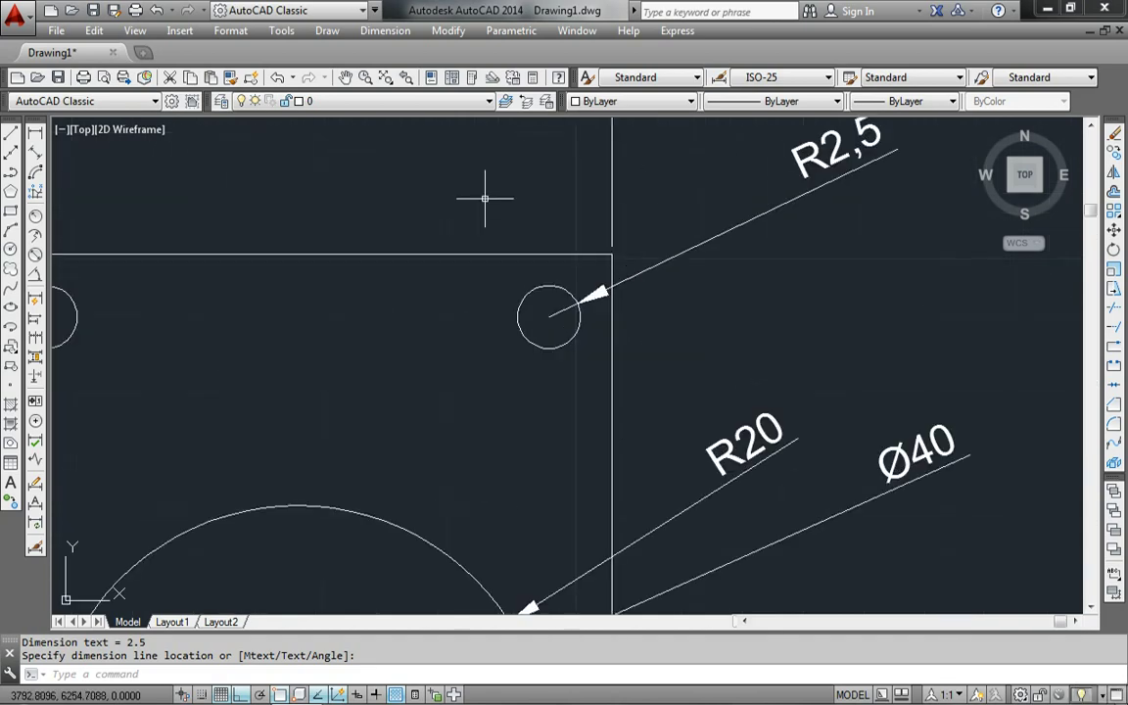
scroll(485, 200, down, 4)
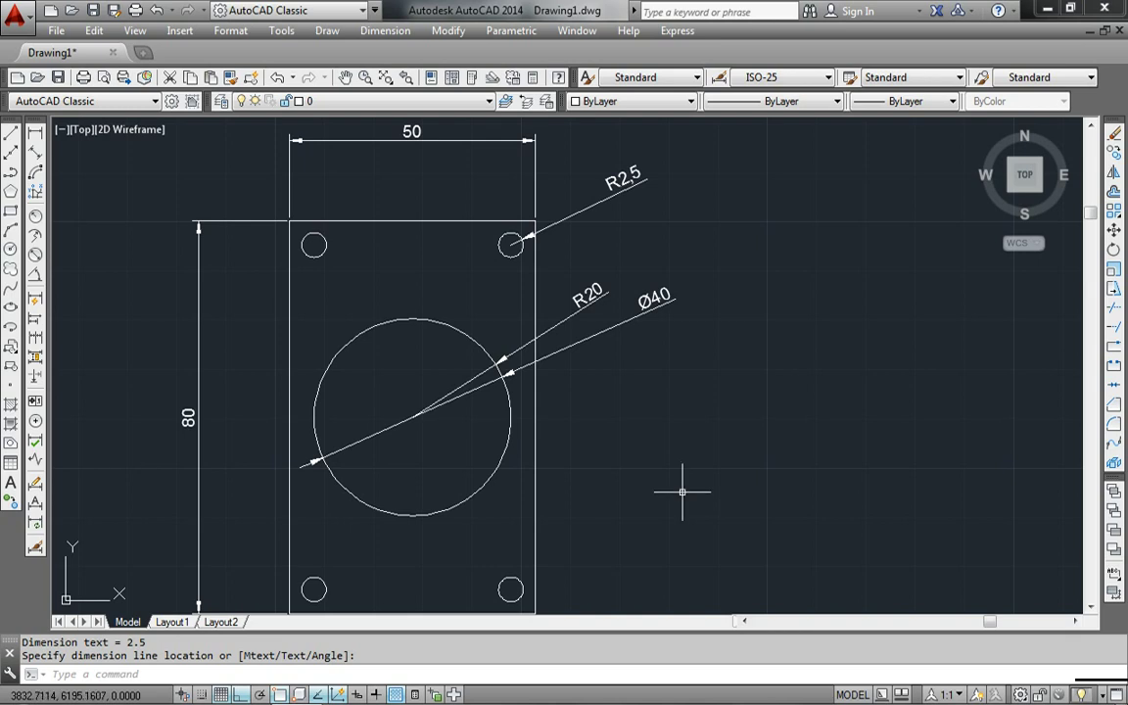
scroll(625, 389, down, 3)
scroll(621, 397, up, 1)
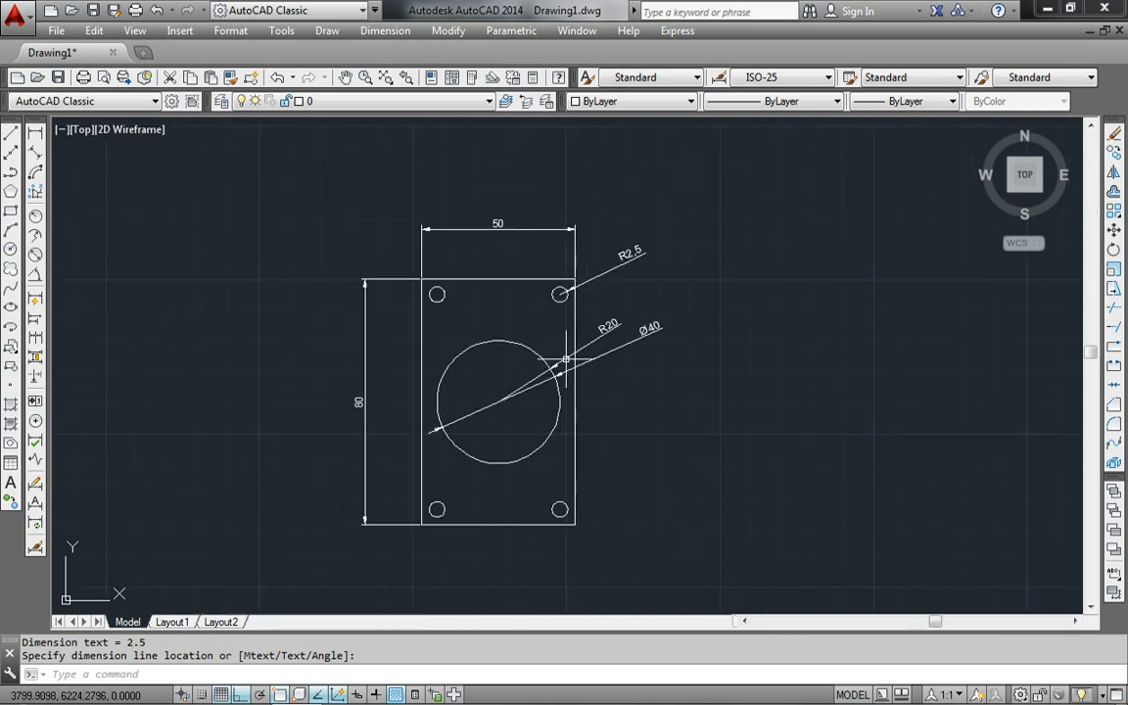
middle_drag(566, 359, 445, 336)
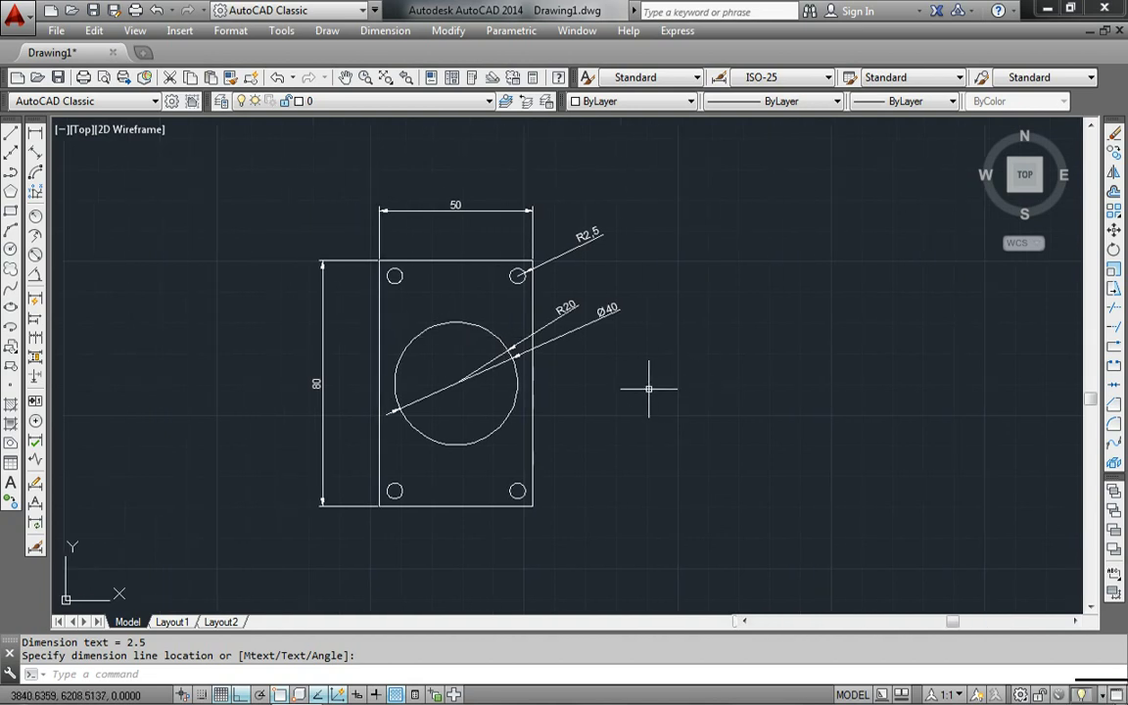
Step: Switch to the 3D Modeling workspace and hide the floating command line with Ctrl+9
click(362, 11)
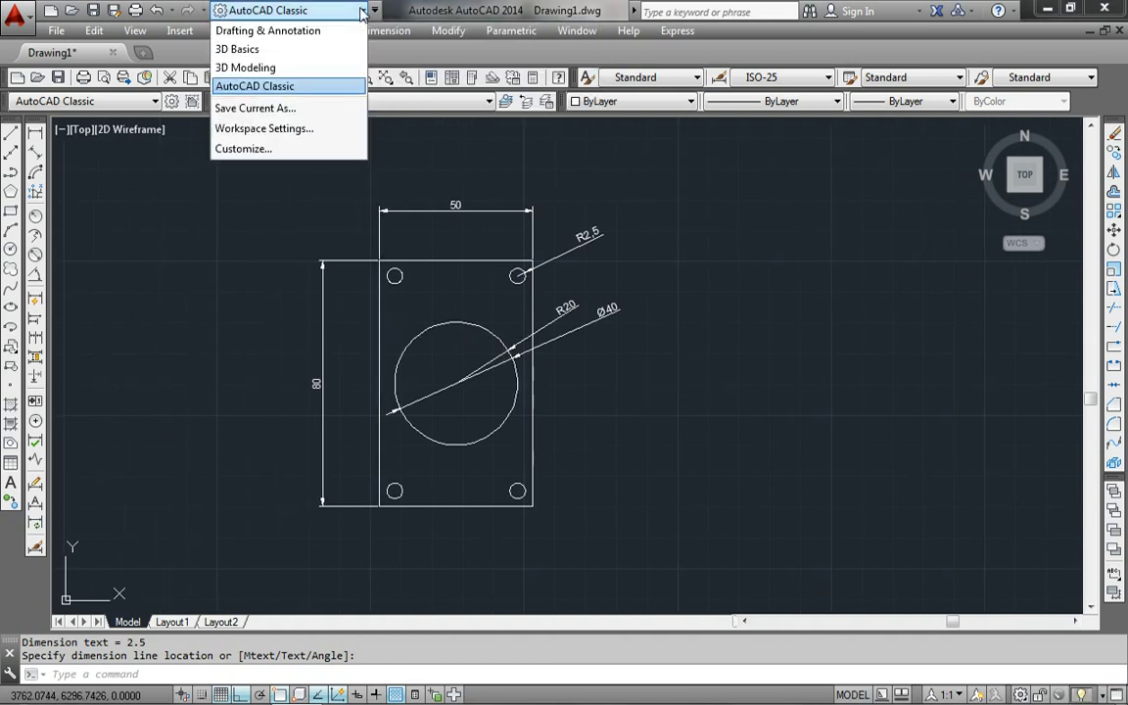
click(252, 71)
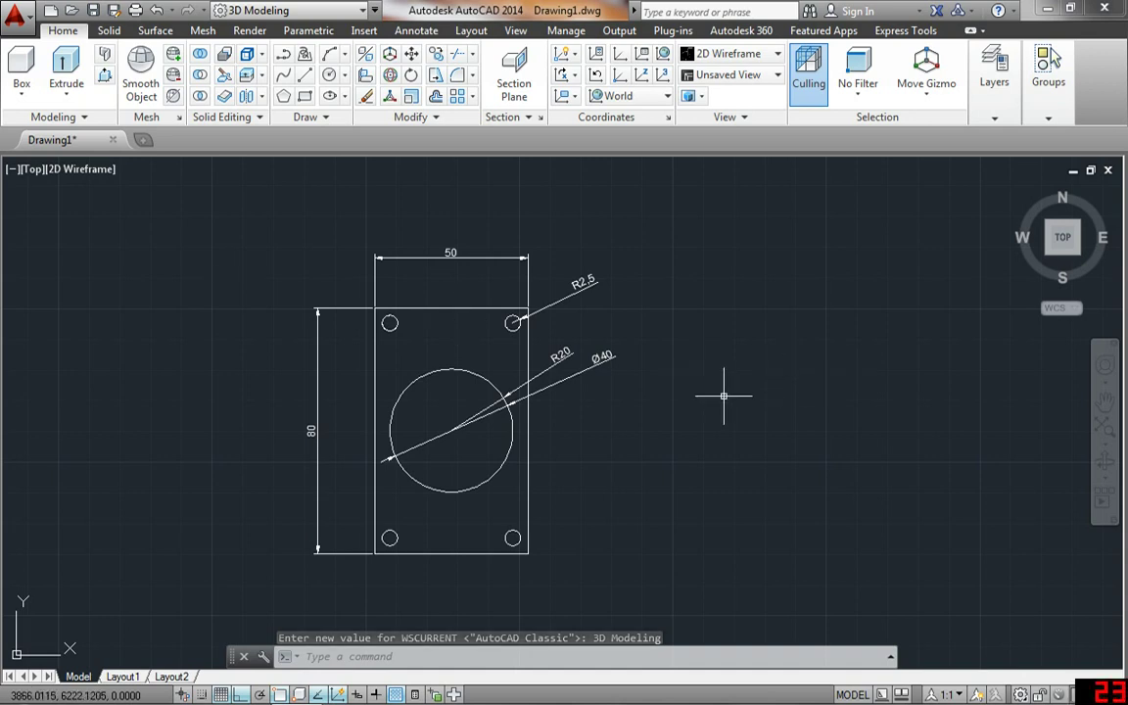
middle_drag(690, 442, 771, 408)
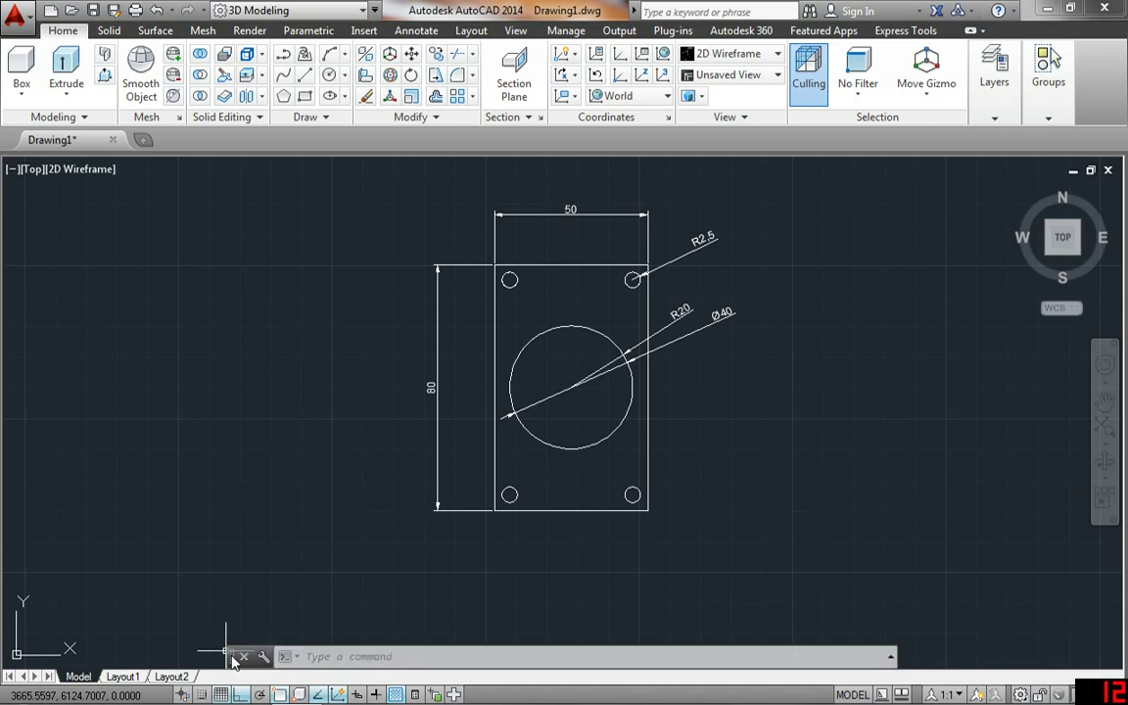
key(ctrl+9)
key(ctrl+9)
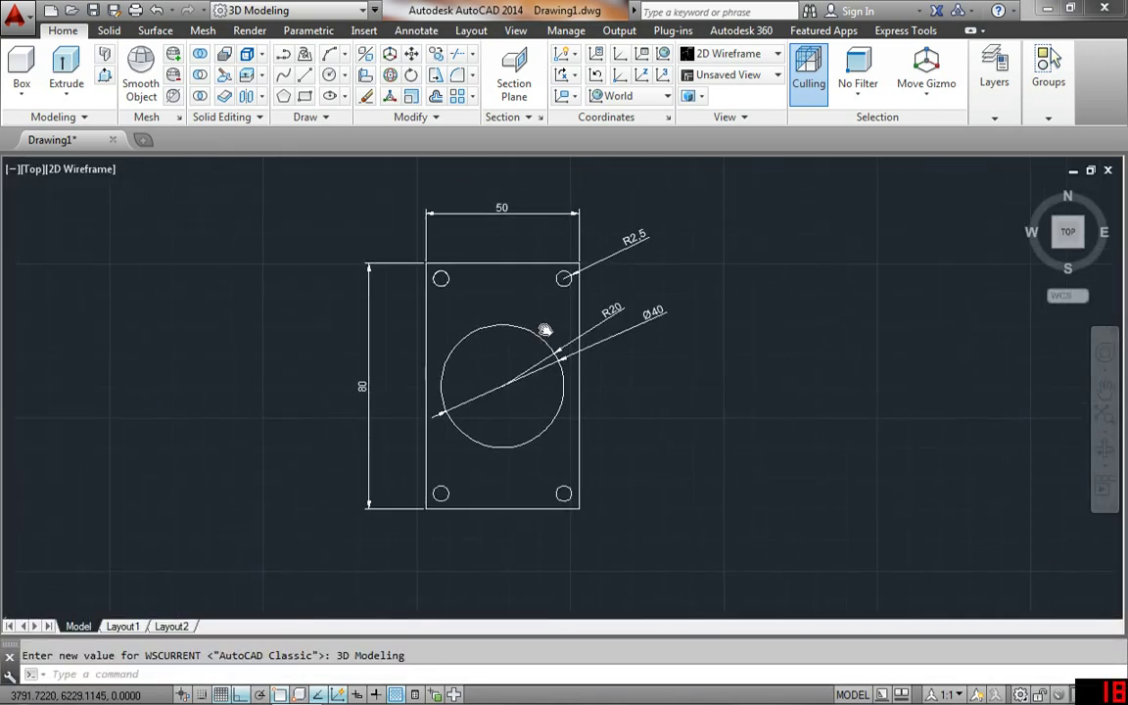
scroll(544, 329, up, 3)
scroll(545, 329, down, 3)
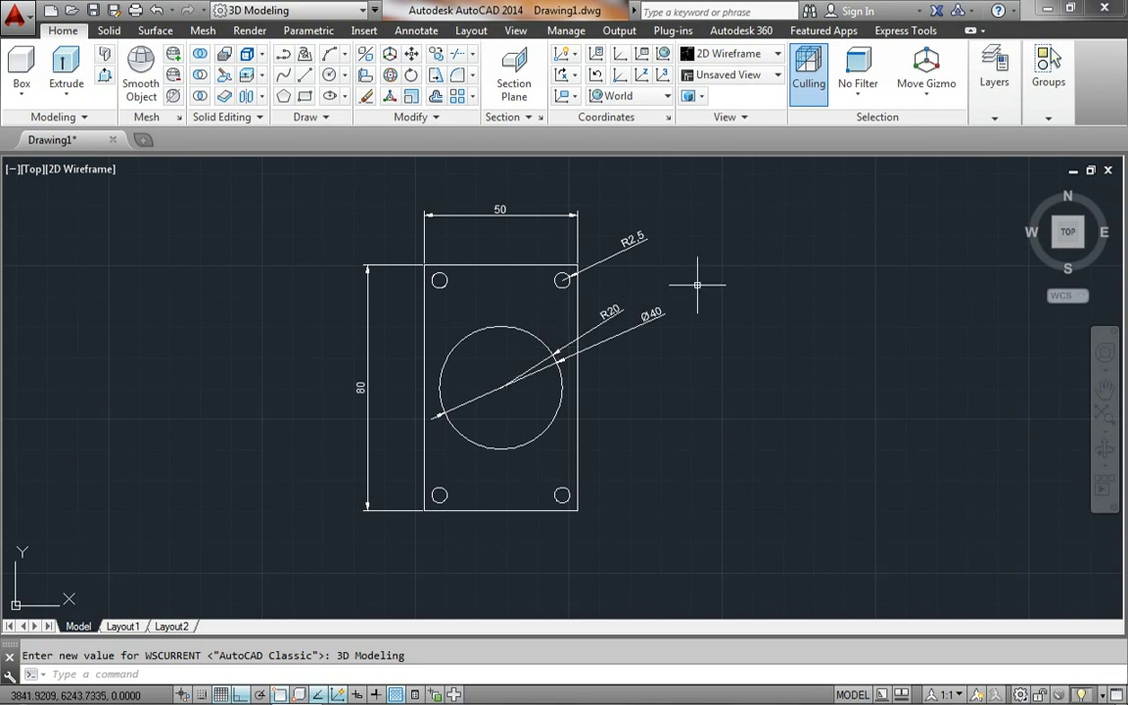
Step: Select and erase the Ø40, R20, R2.5, 50 and 80 dimensions
click(744, 196)
click(605, 385)
click(641, 187)
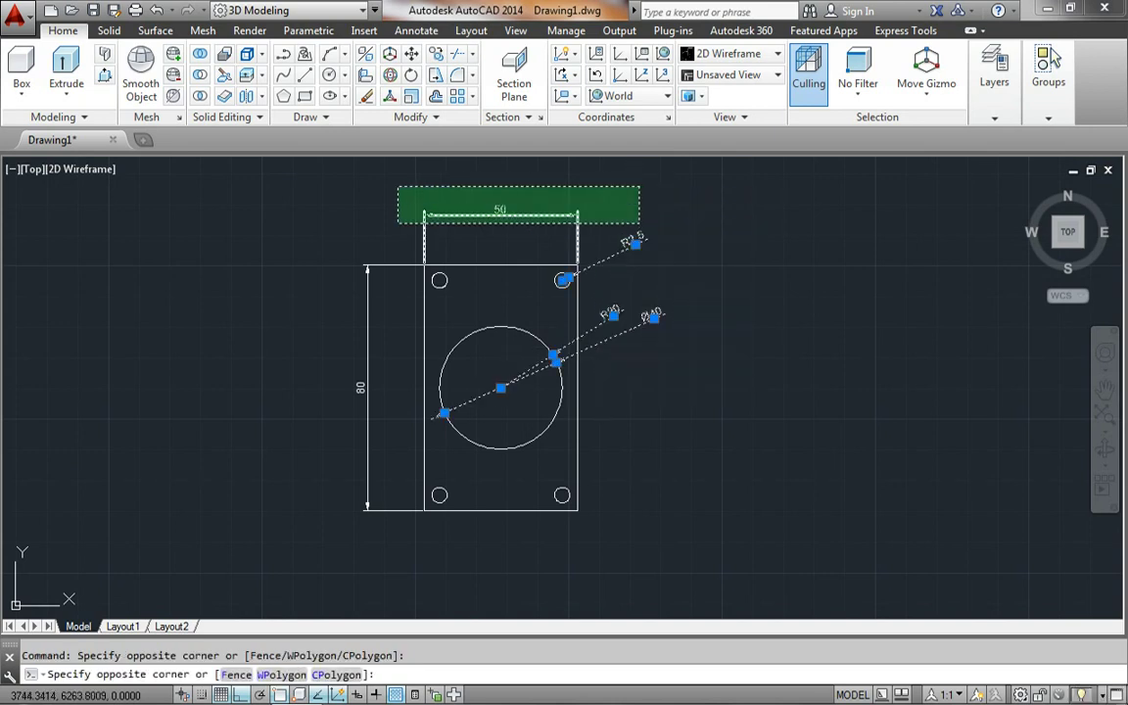
click(392, 223)
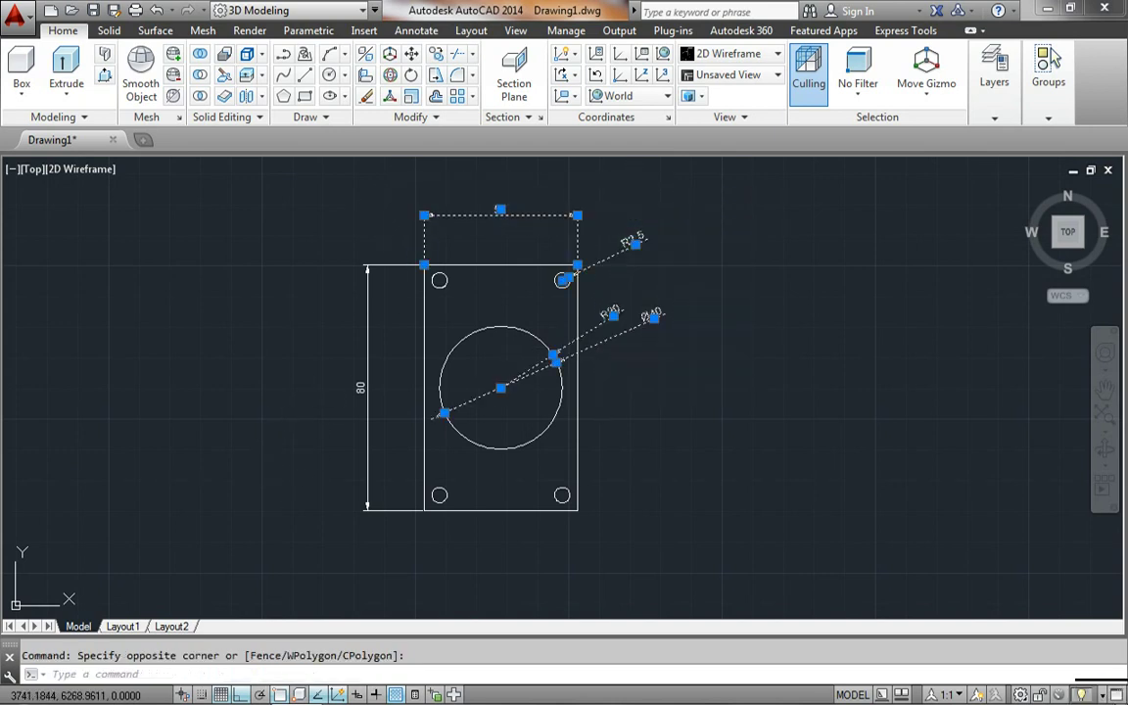
click(382, 206)
click(282, 521)
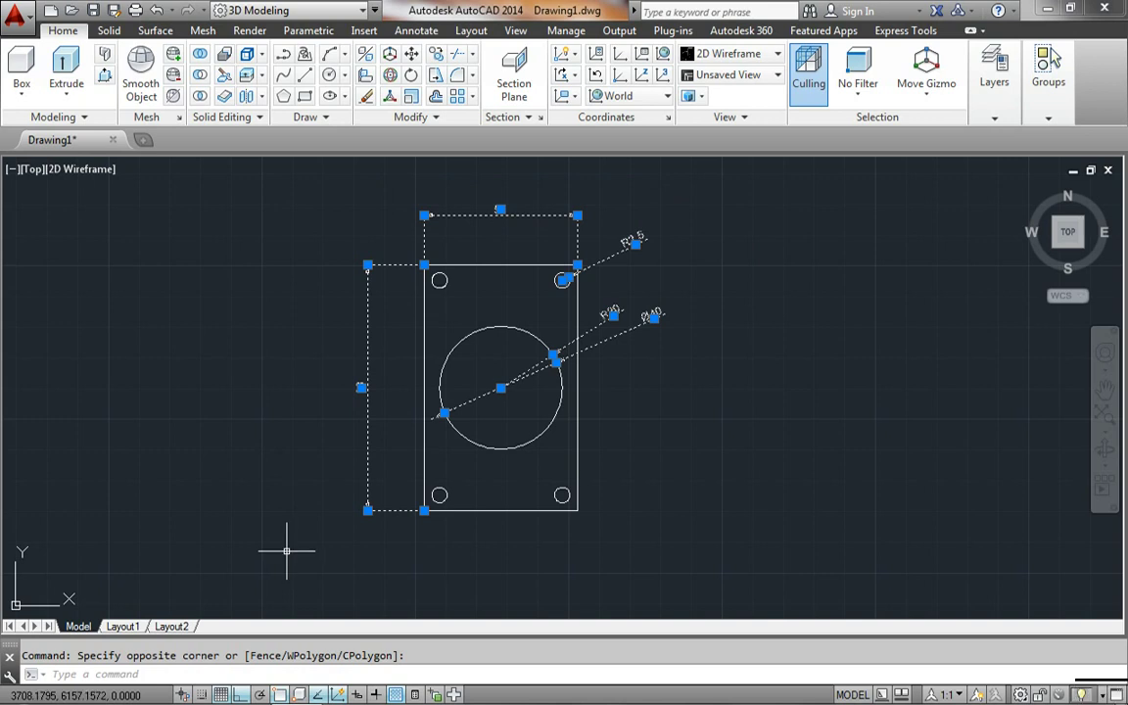
key(Delete)
scroll(529, 466, up, 2)
scroll(530, 421, down, 2)
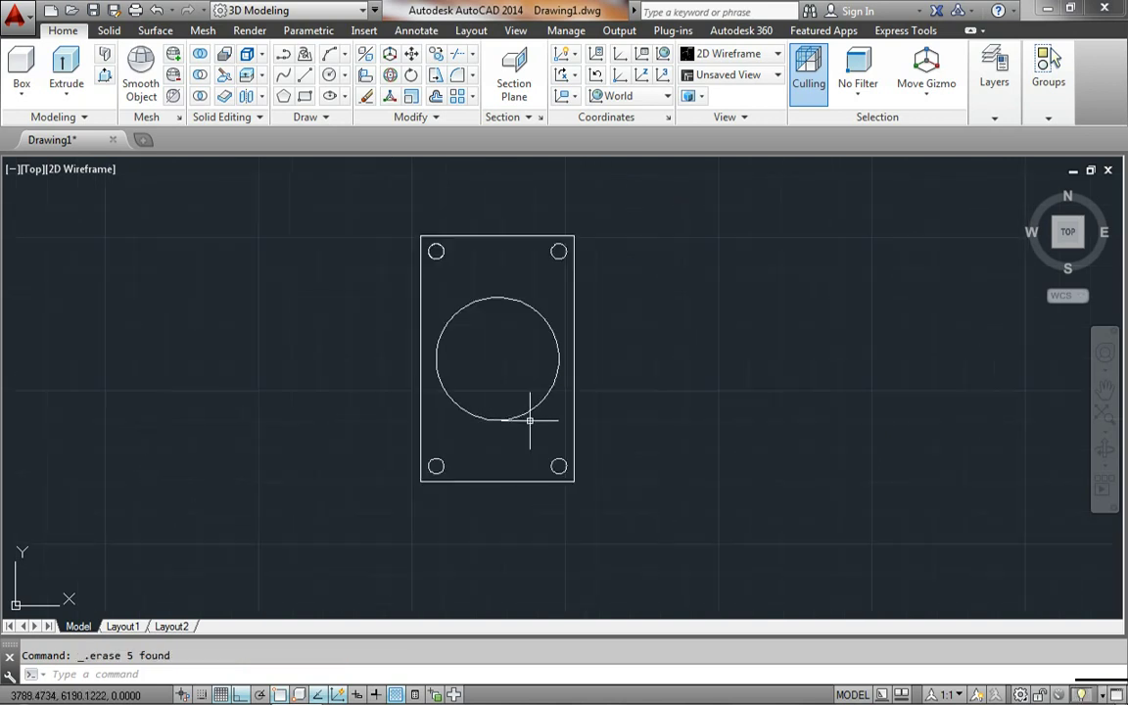
scroll(530, 420, up, 2)
scroll(530, 420, down, 2)
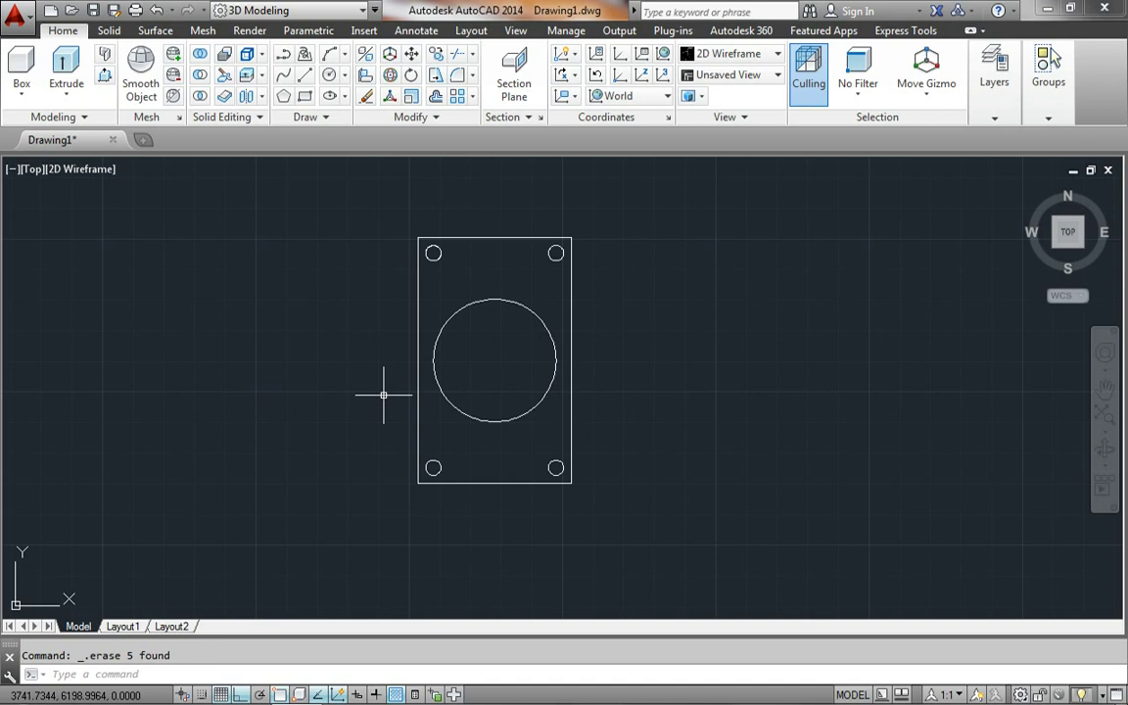
Step: Run Region on the rectangle and all five circles to create six regions
click(303, 118)
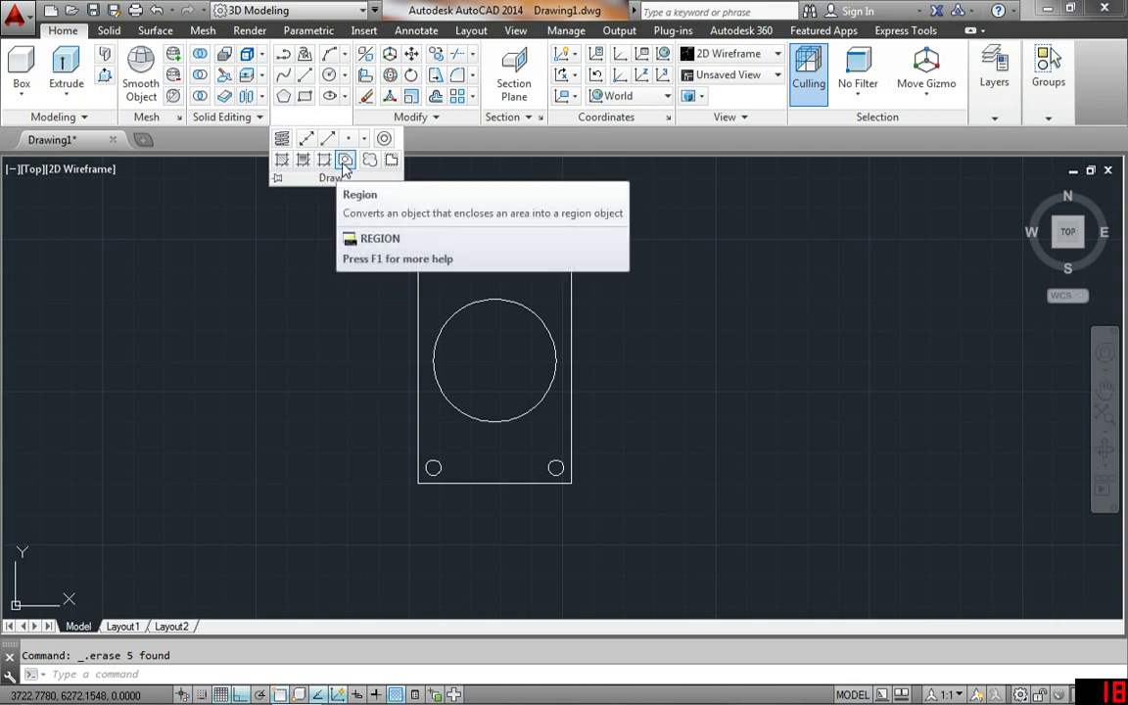
mouse_move(346, 160)
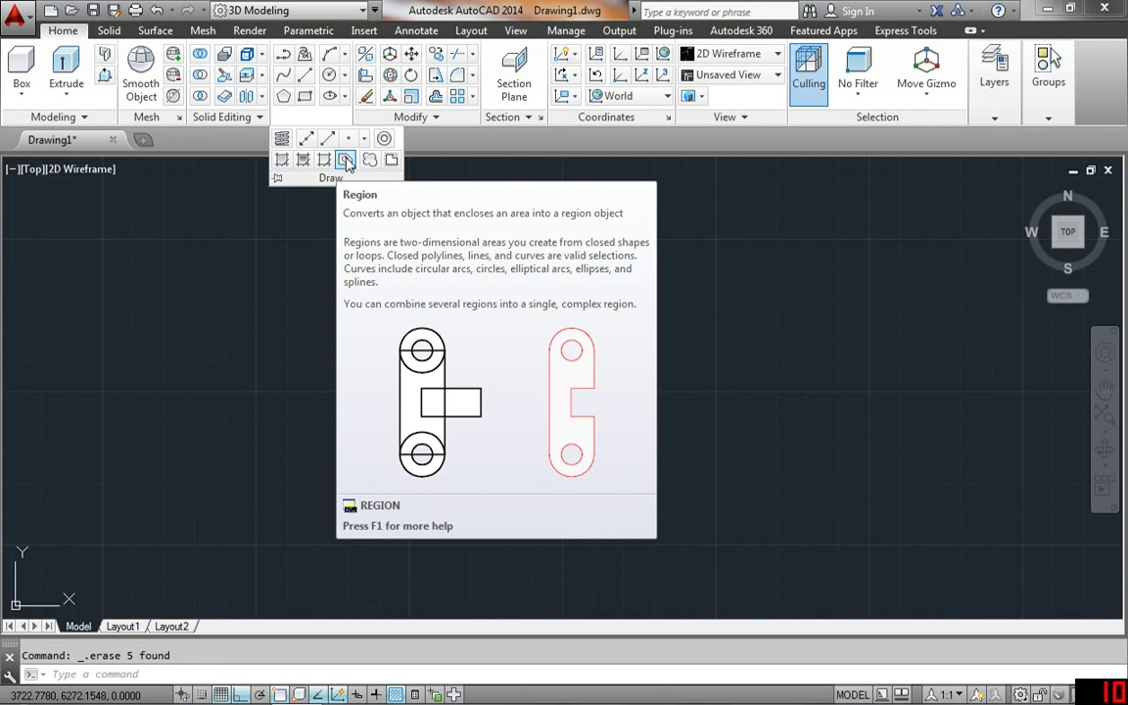
click(346, 161)
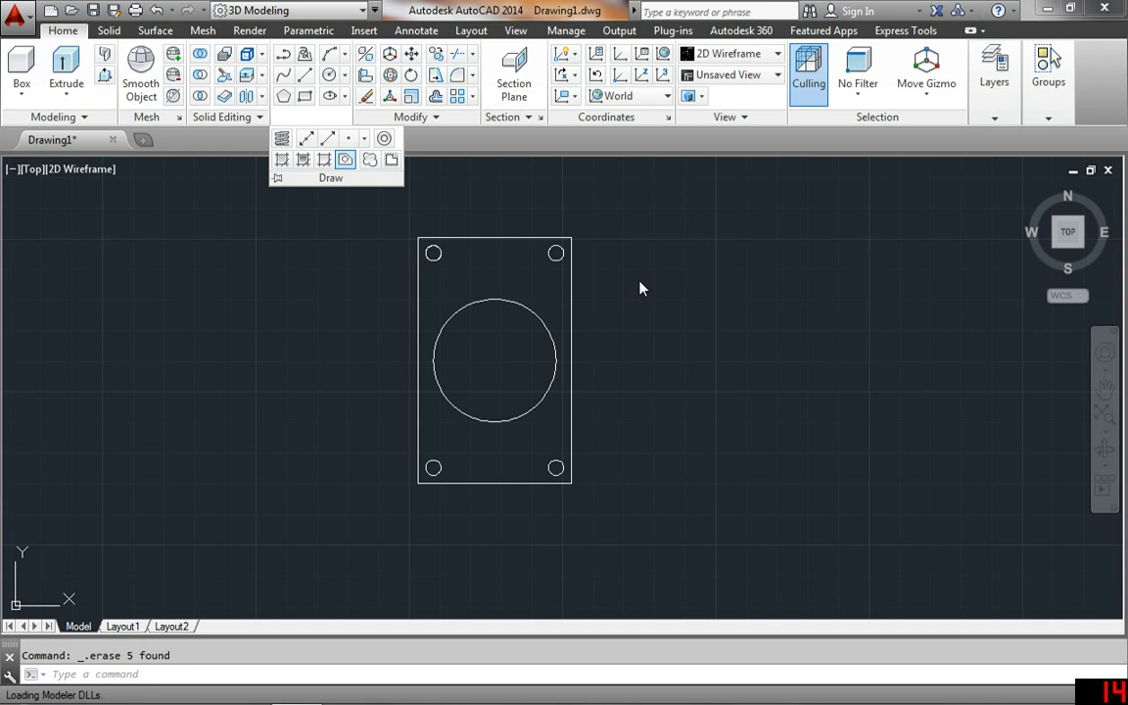
click(654, 186)
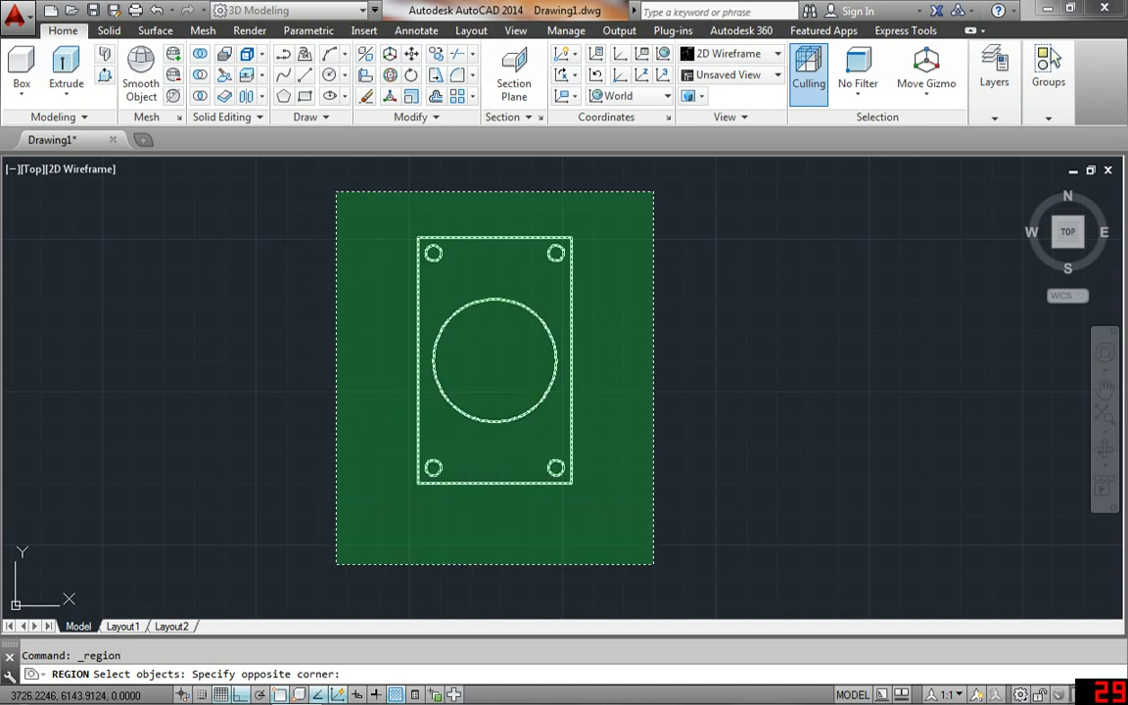
click(336, 564)
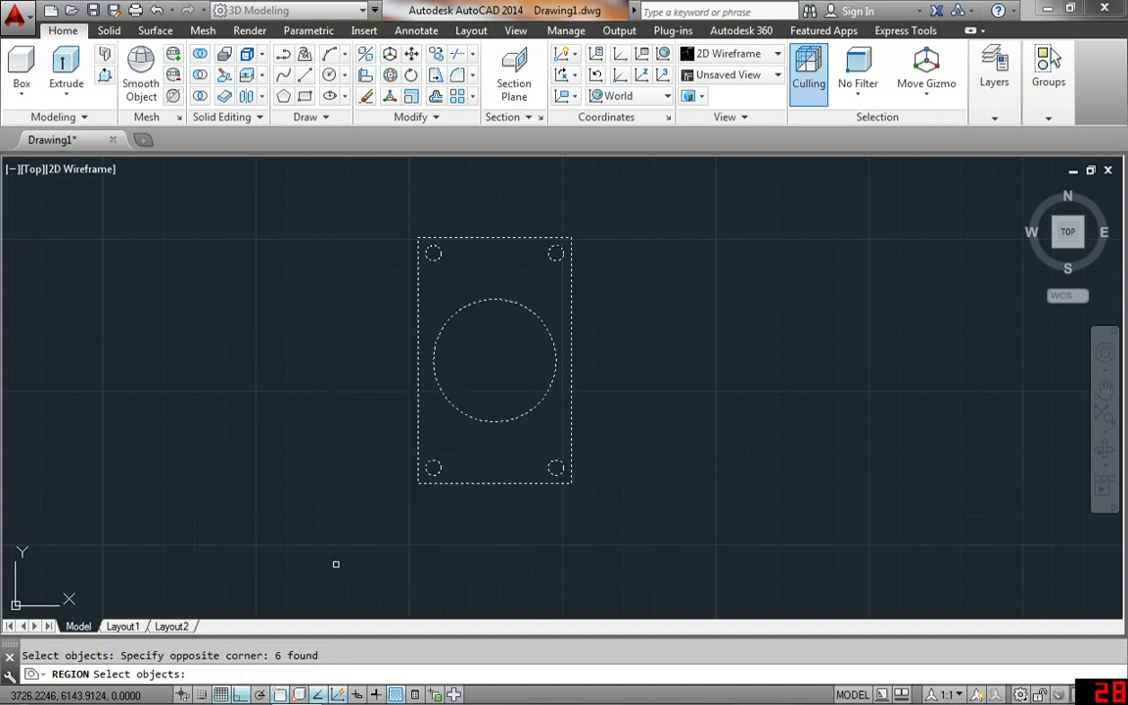
key(Return)
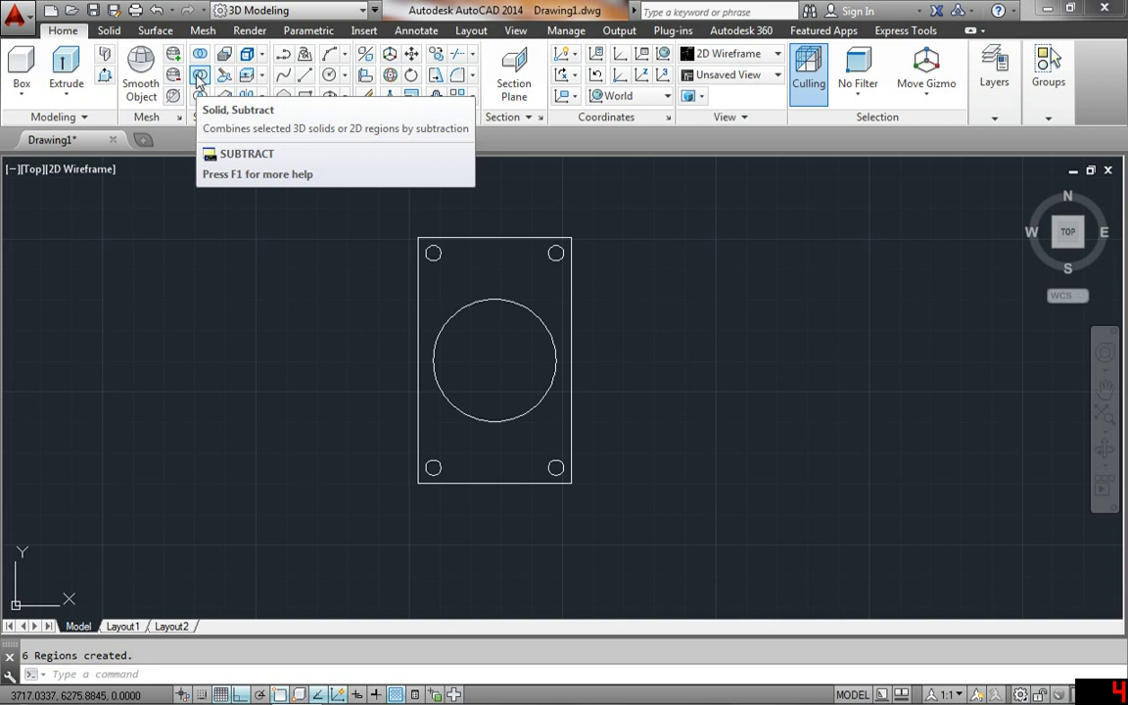
Step: Subtract the central circle and four corner circles from the rectangle region, then check the result
click(199, 78)
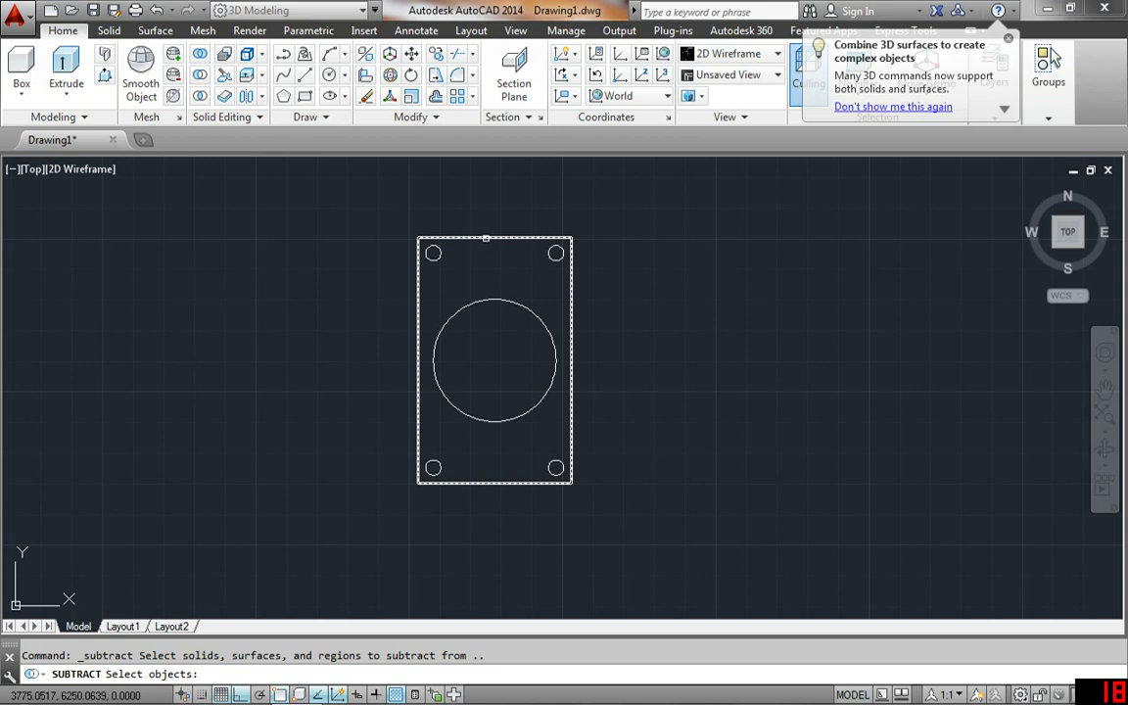
click(487, 238)
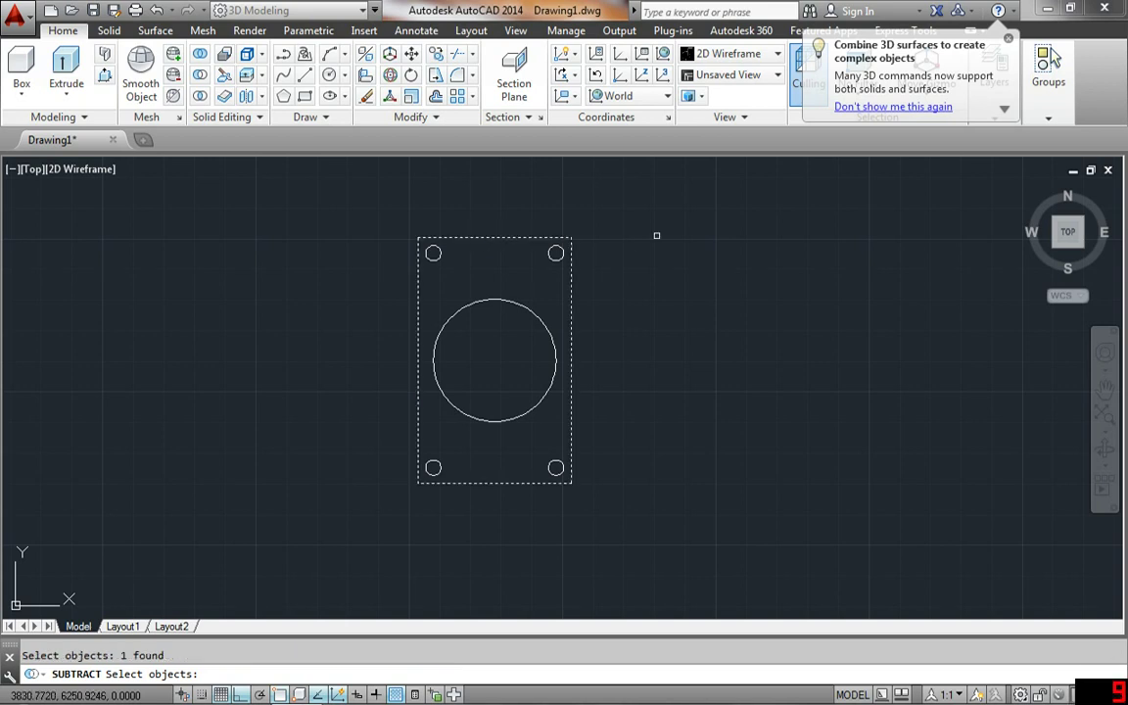
key(Return)
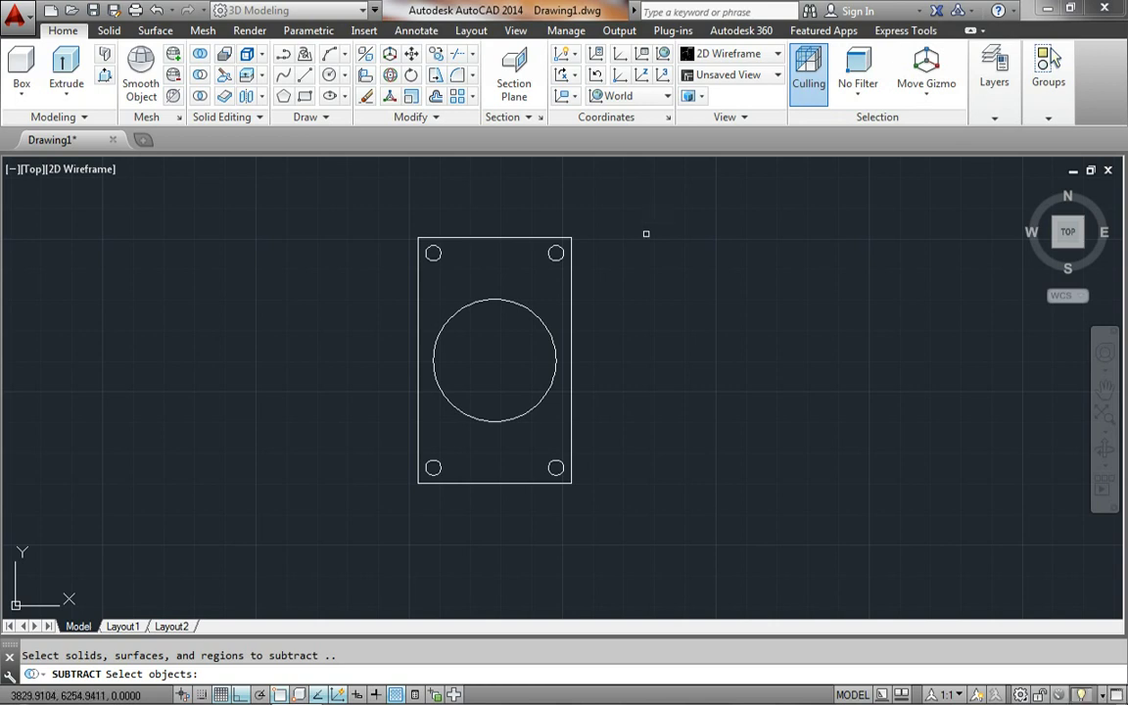
click(555, 246)
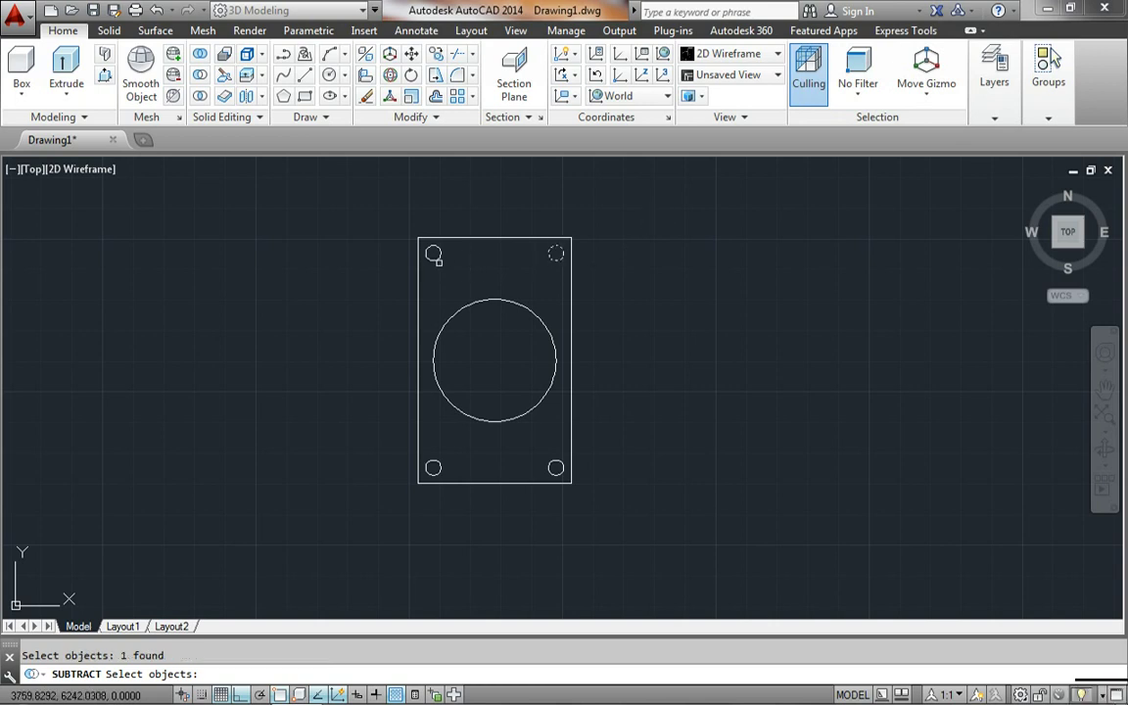
click(436, 258)
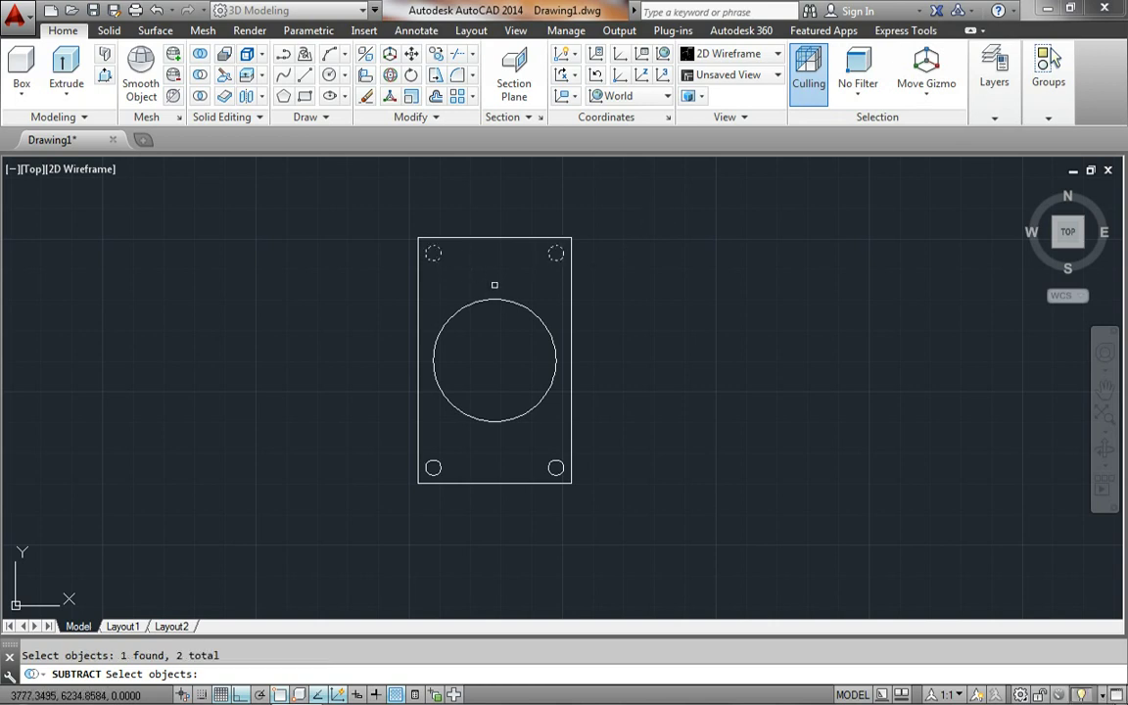
click(495, 300)
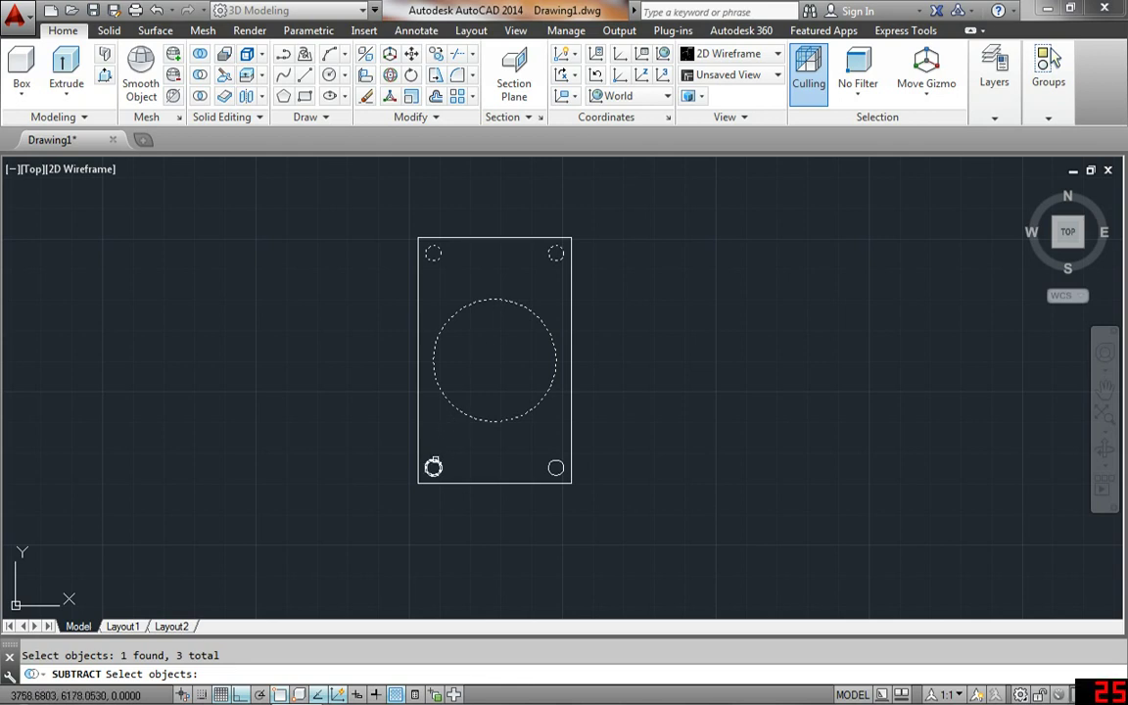
click(433, 467)
click(553, 466)
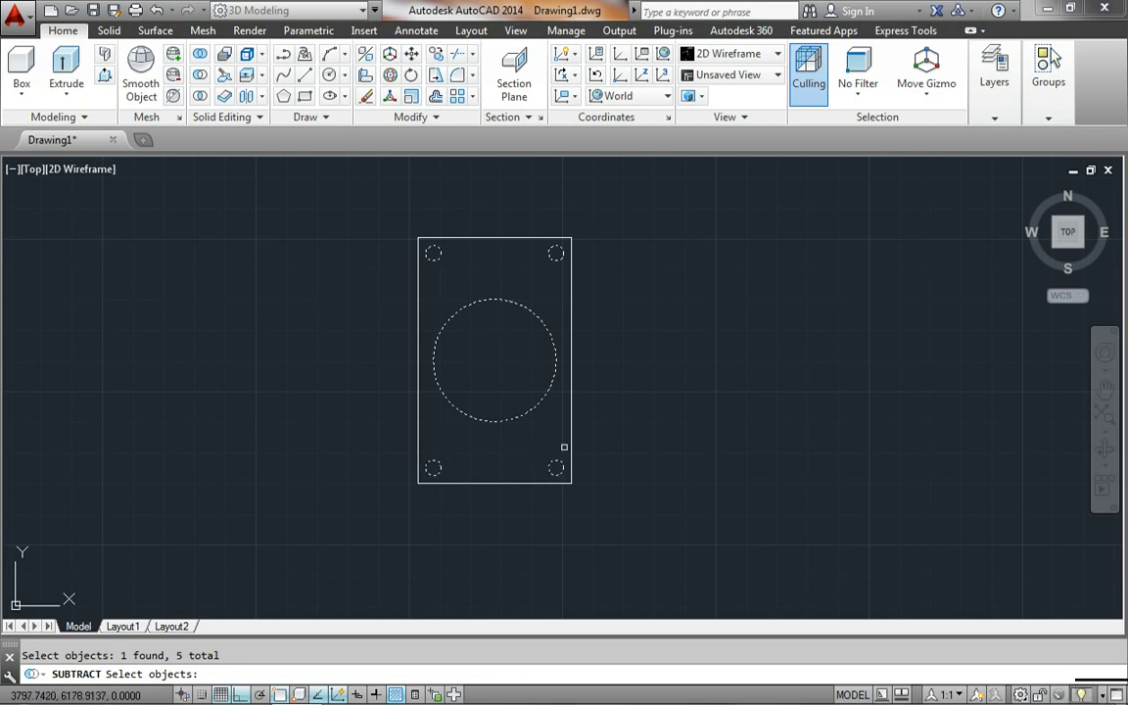
key(Return)
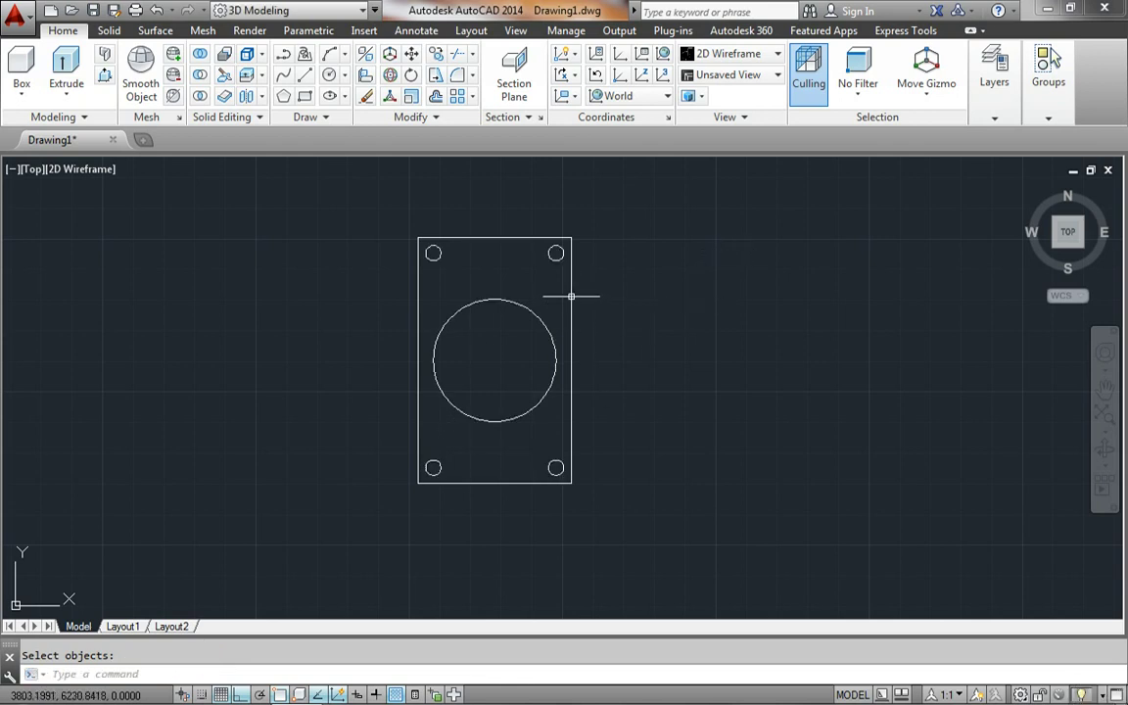
click(571, 294)
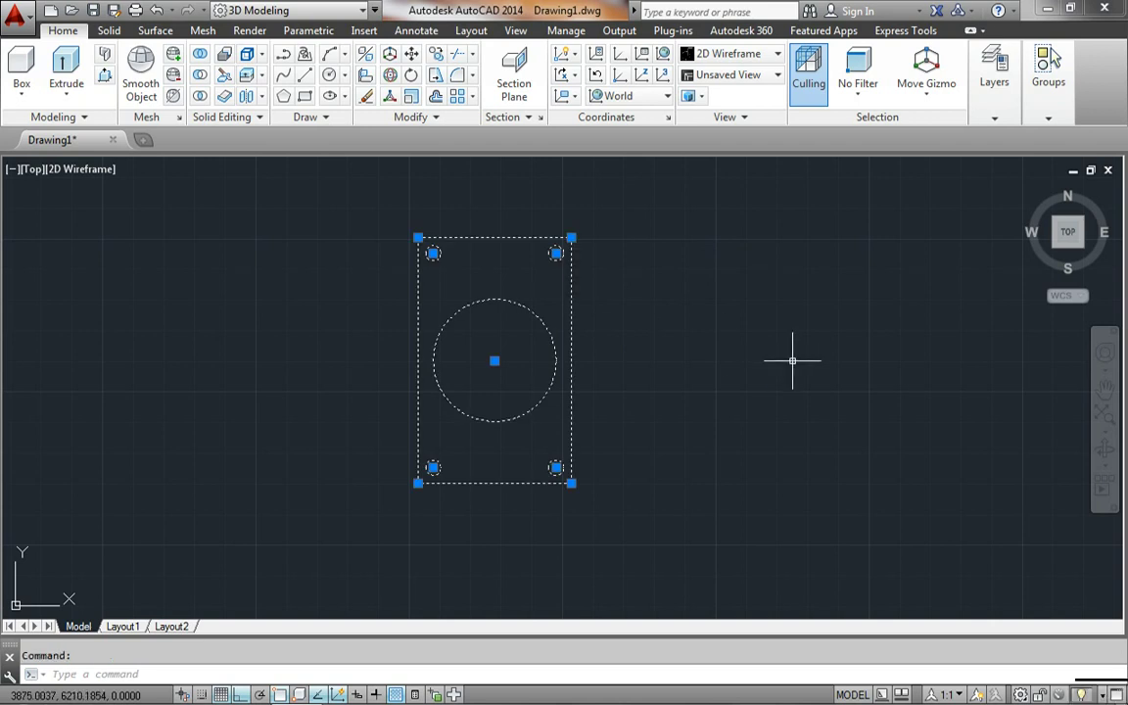
key(Escape)
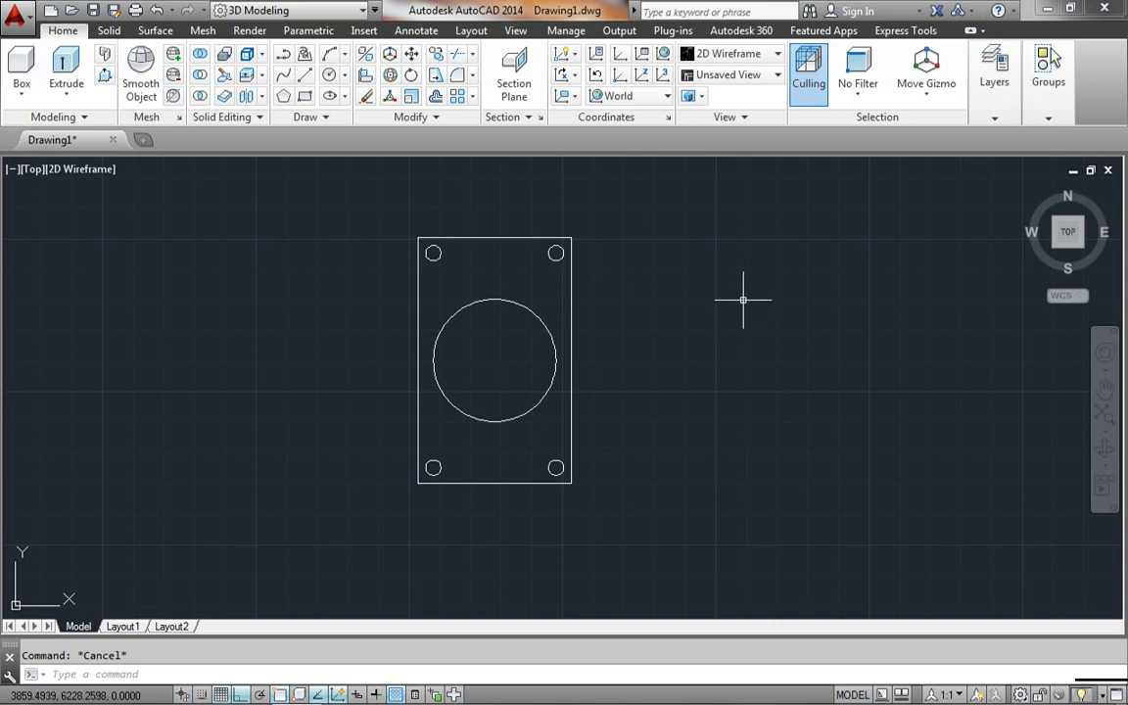
Step: Switch the view to SE Isometric
click(778, 76)
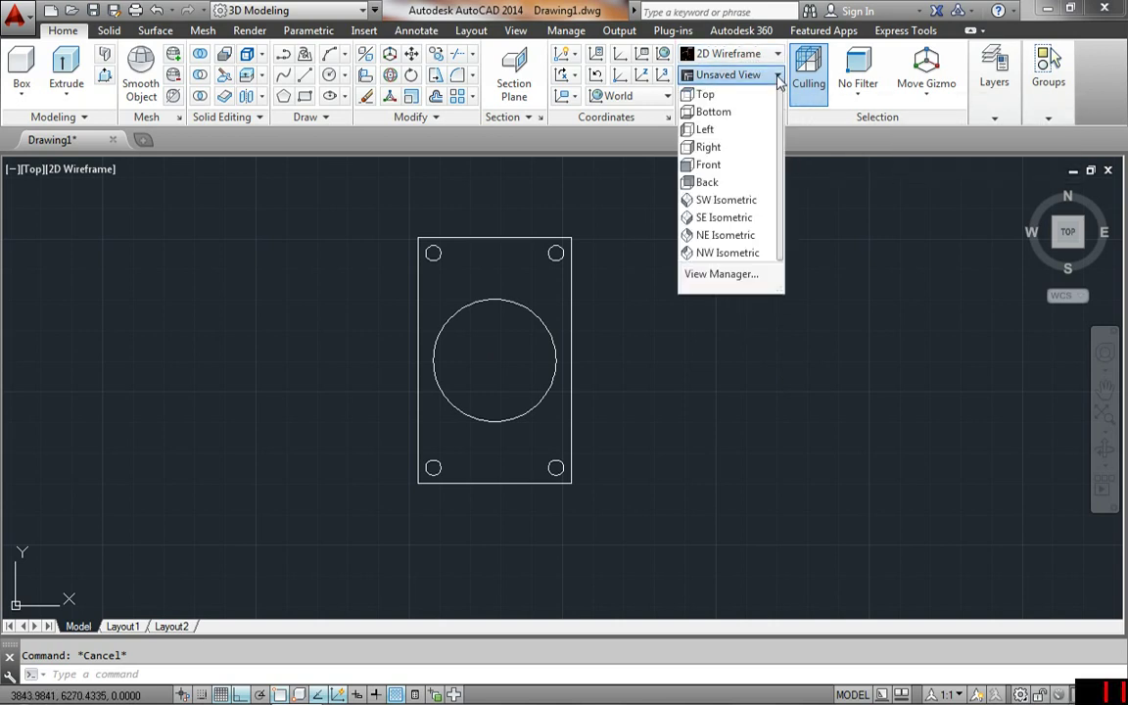
click(718, 216)
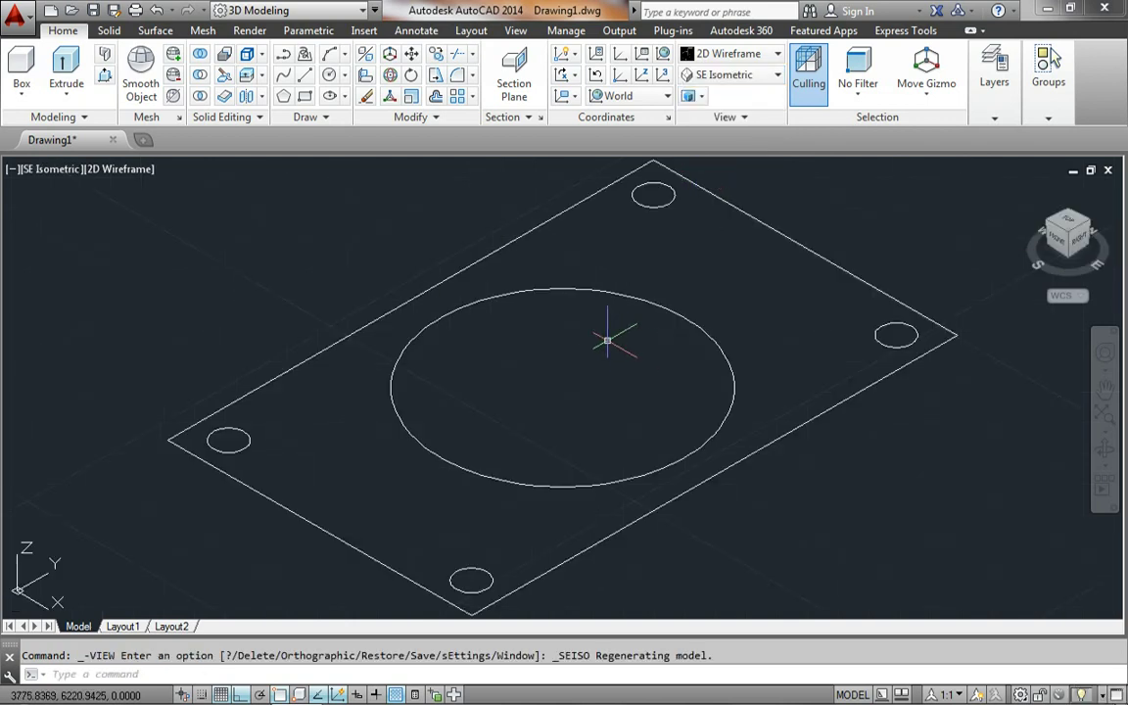
scroll(595, 335, down, 2)
scroll(585, 383, down, 1)
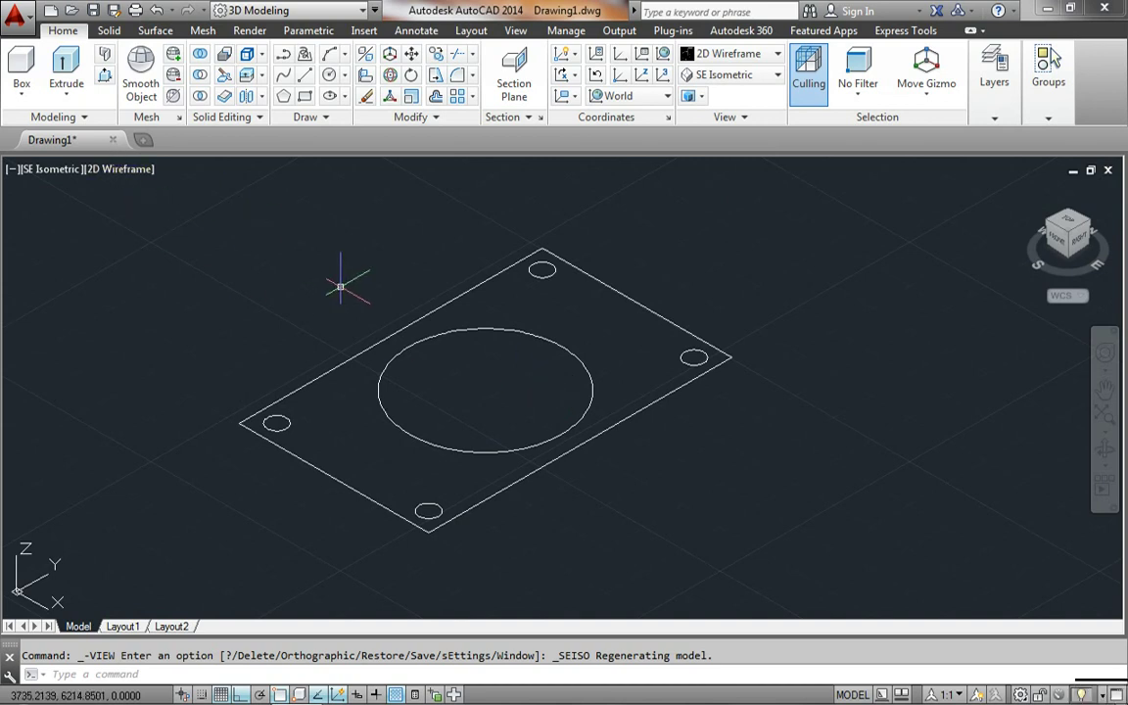
Step: Extrude the holed plate region to a height of 30
click(63, 61)
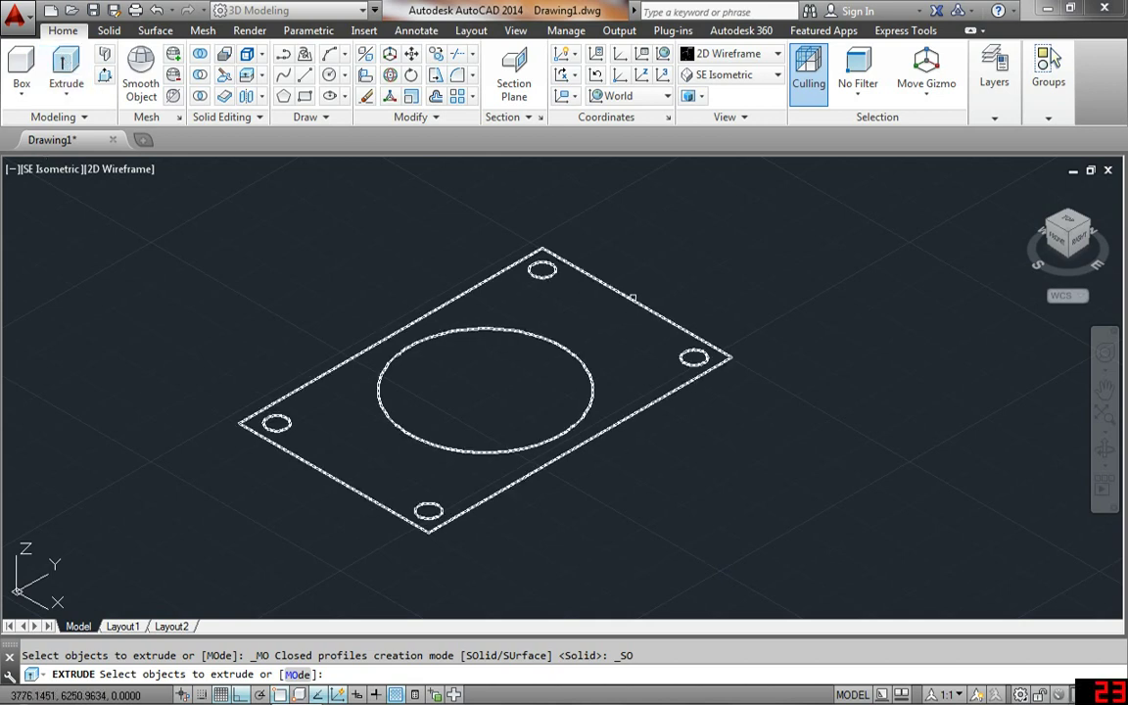
click(632, 297)
right_click(769, 300)
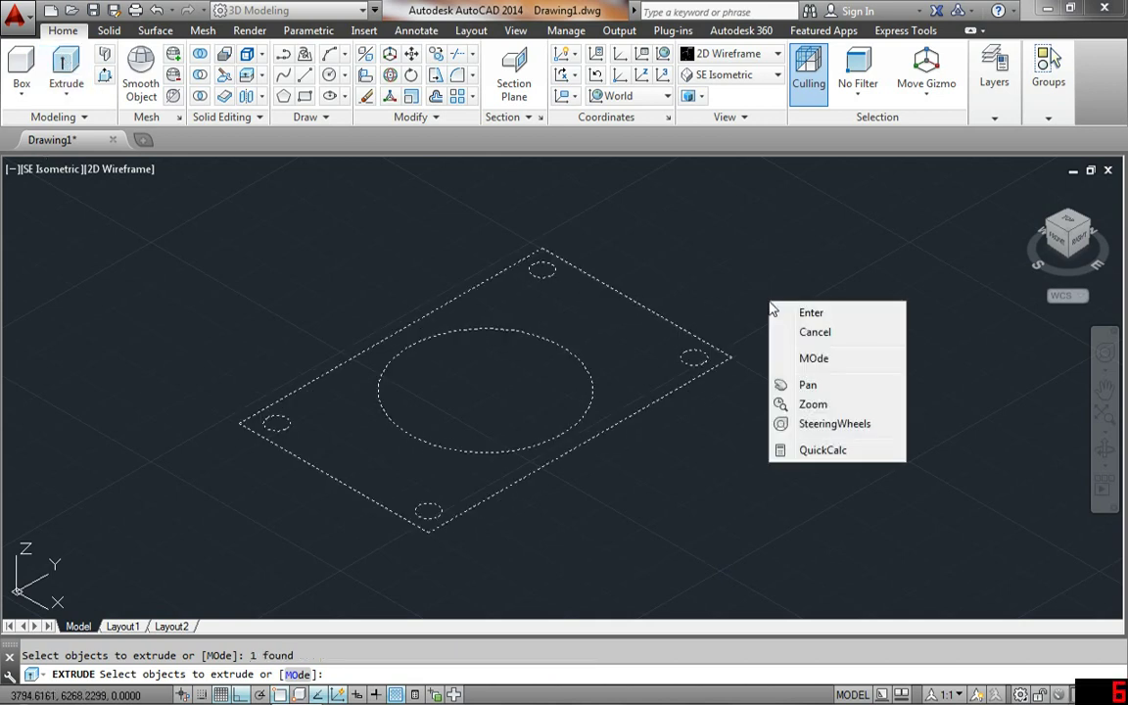
click(807, 311)
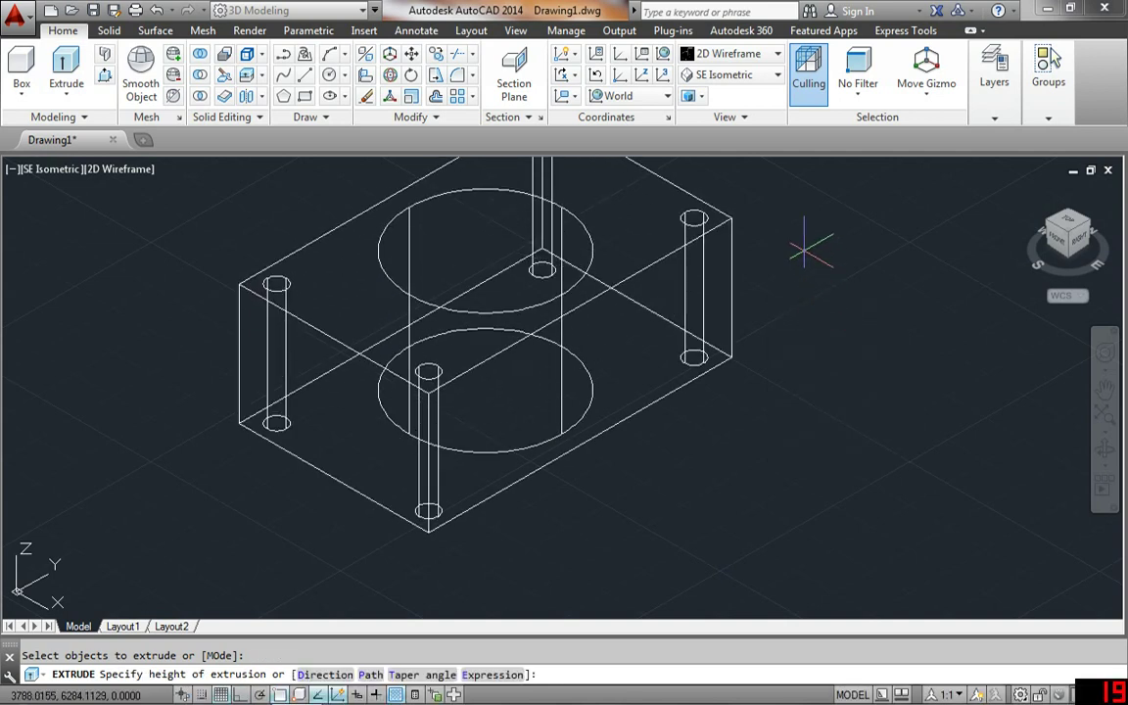
text(30)
key(Return)
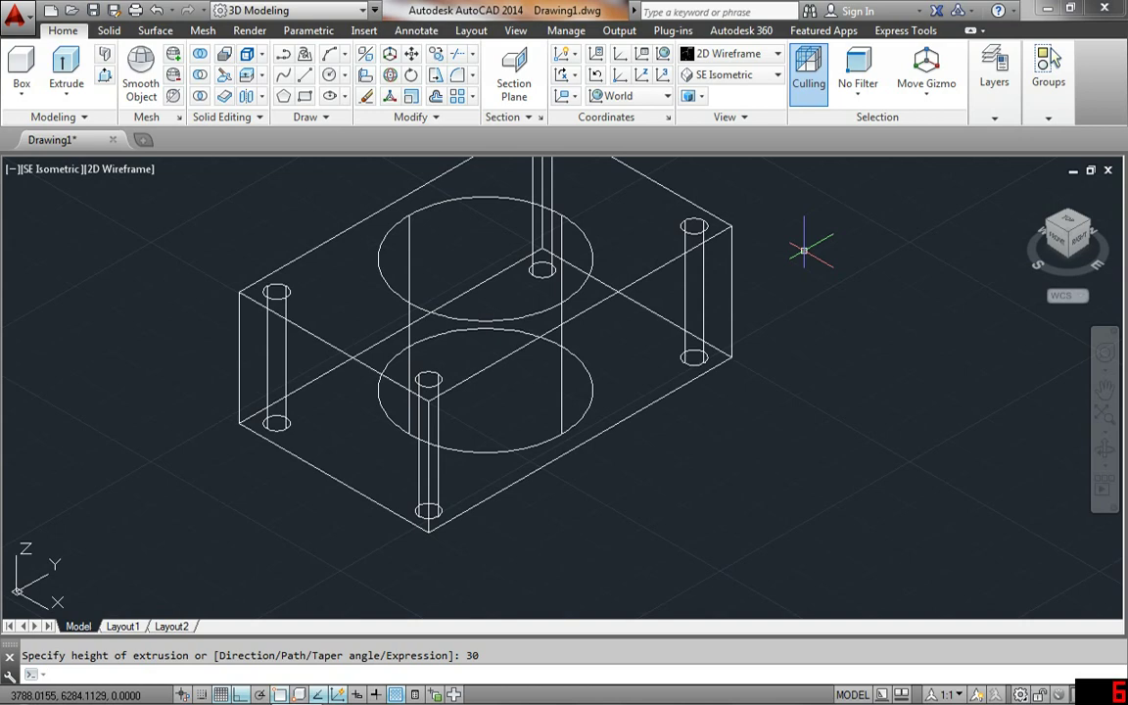
scroll(646, 375, down, 2)
scroll(645, 377, down, 1)
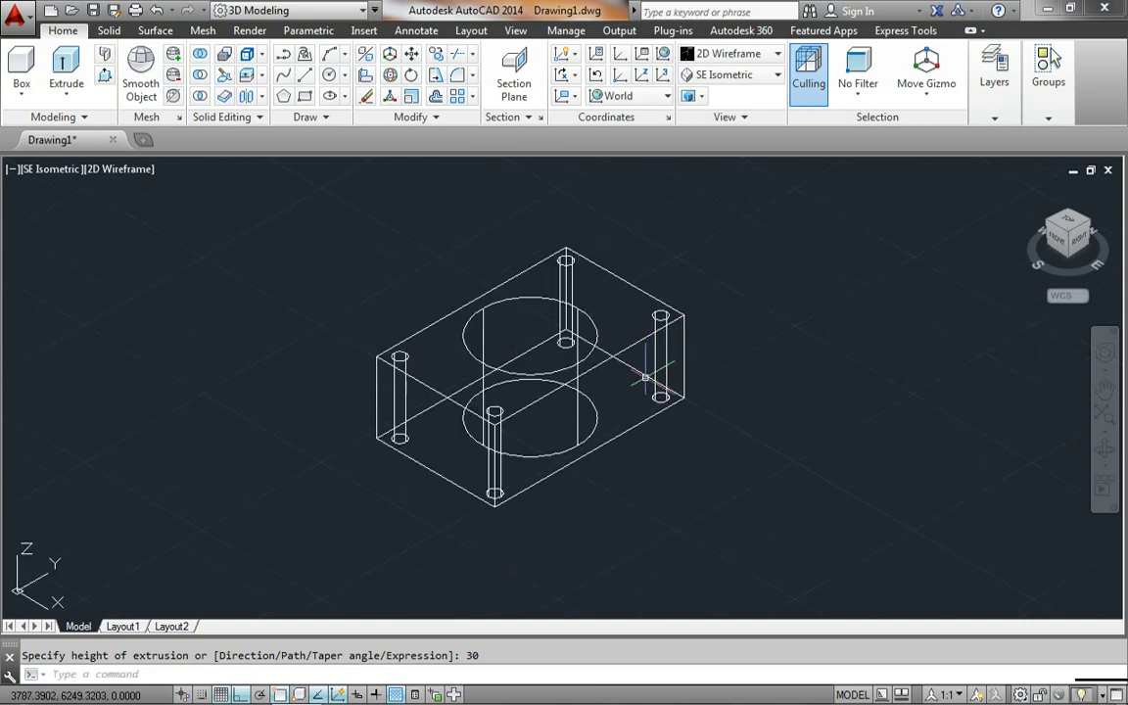
scroll(646, 377, up, 2)
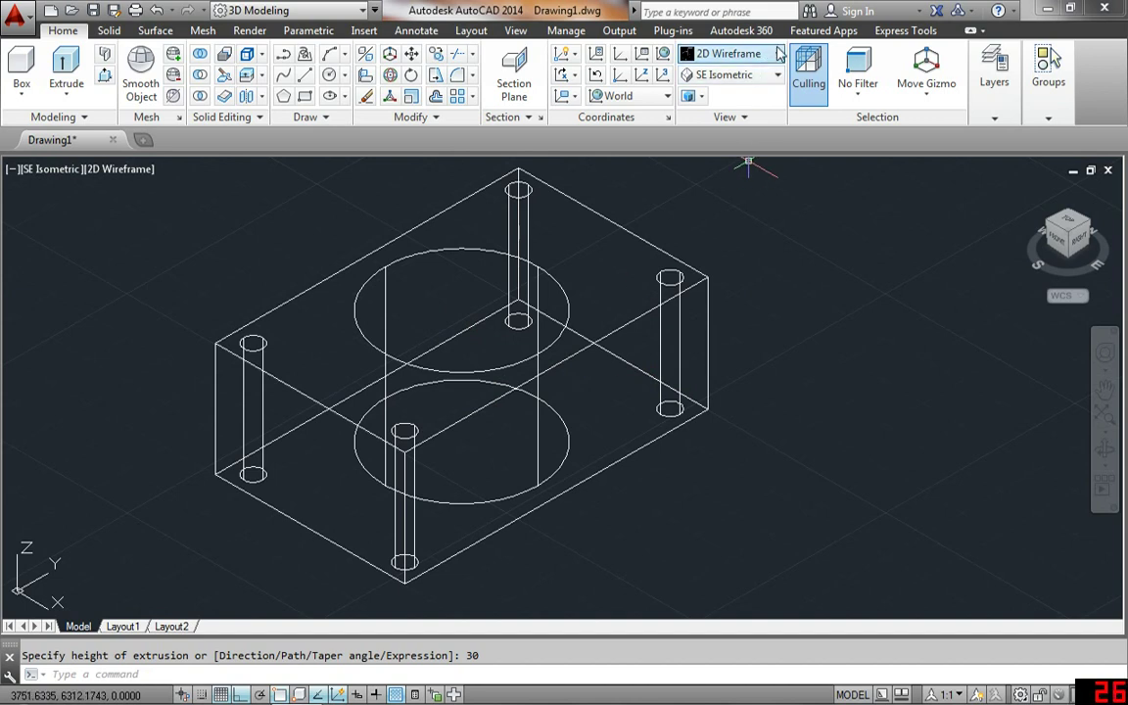
Step: Try the Conceptual visual style, then the Hidden visual style
click(779, 56)
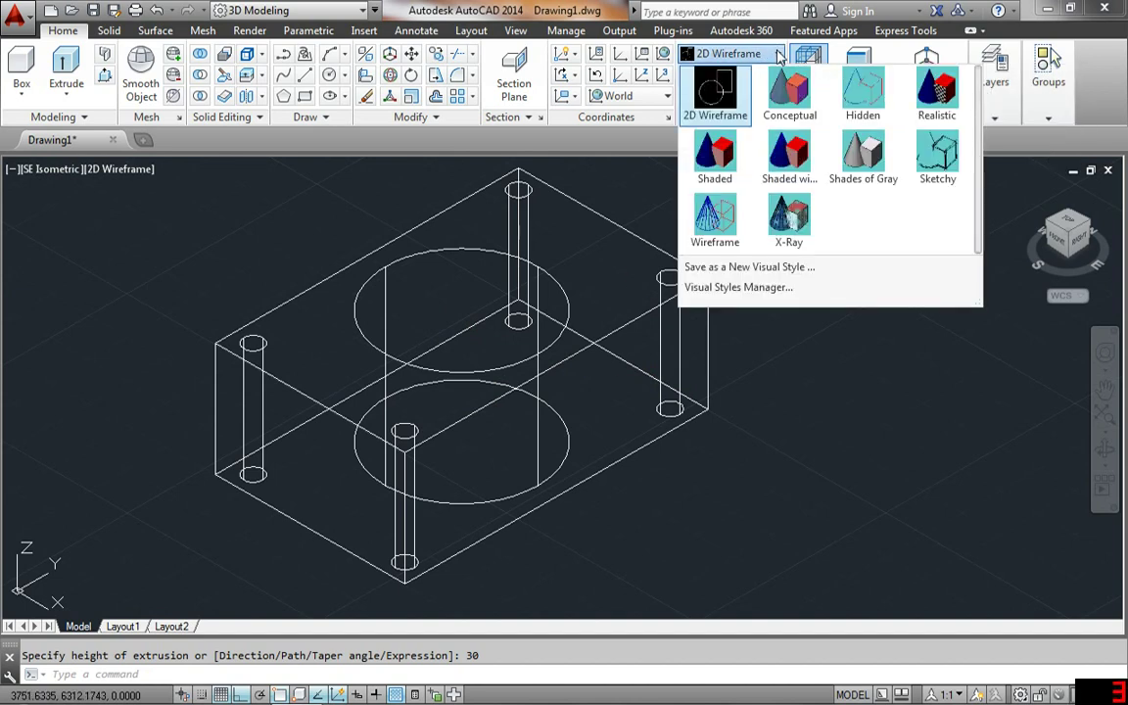
click(792, 90)
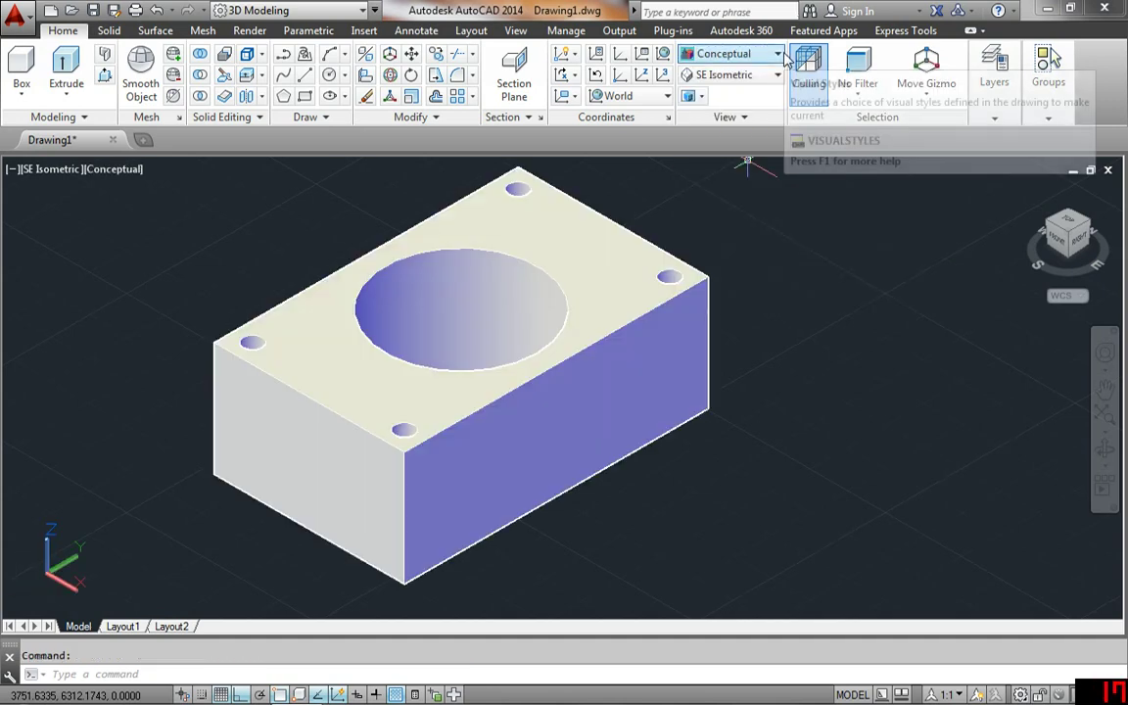
click(780, 56)
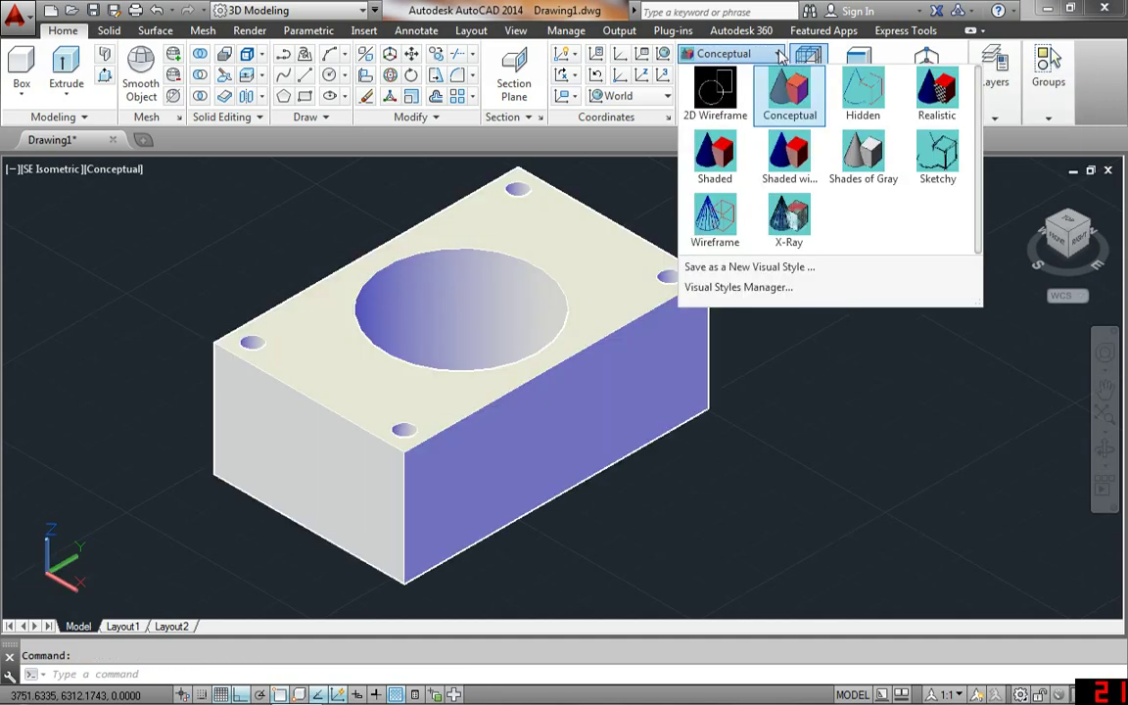
click(862, 90)
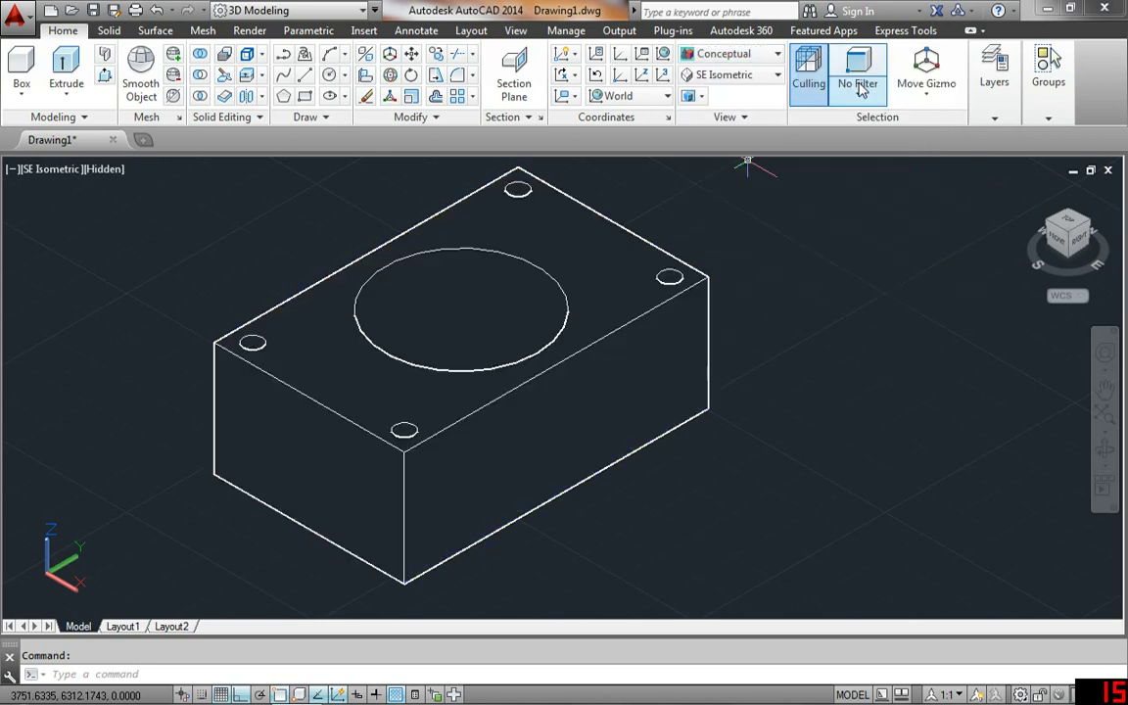
click(777, 56)
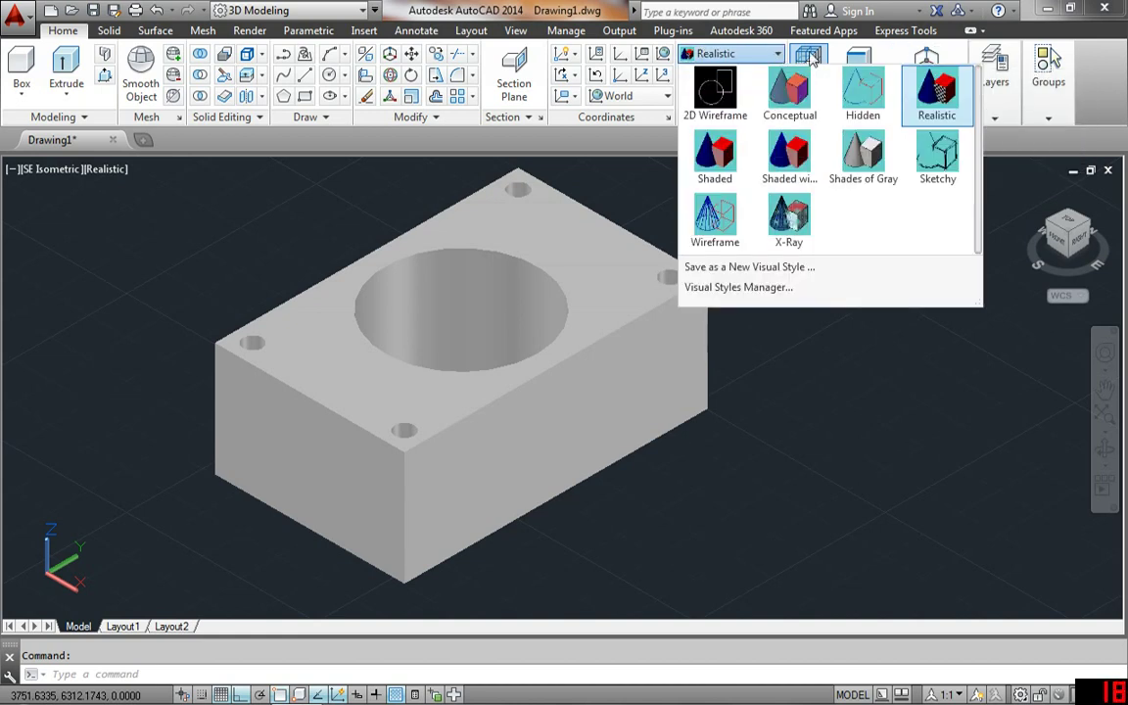
Step: Apply the Shaded visual style, then switch to X-Ray
click(703, 162)
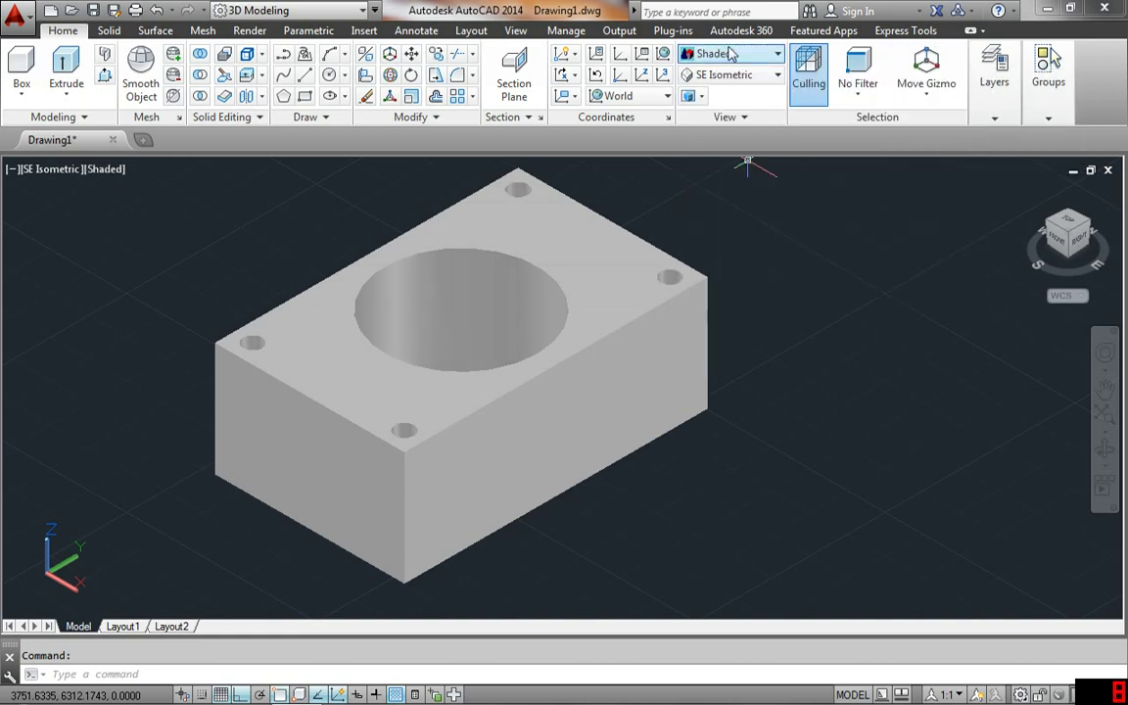
click(779, 55)
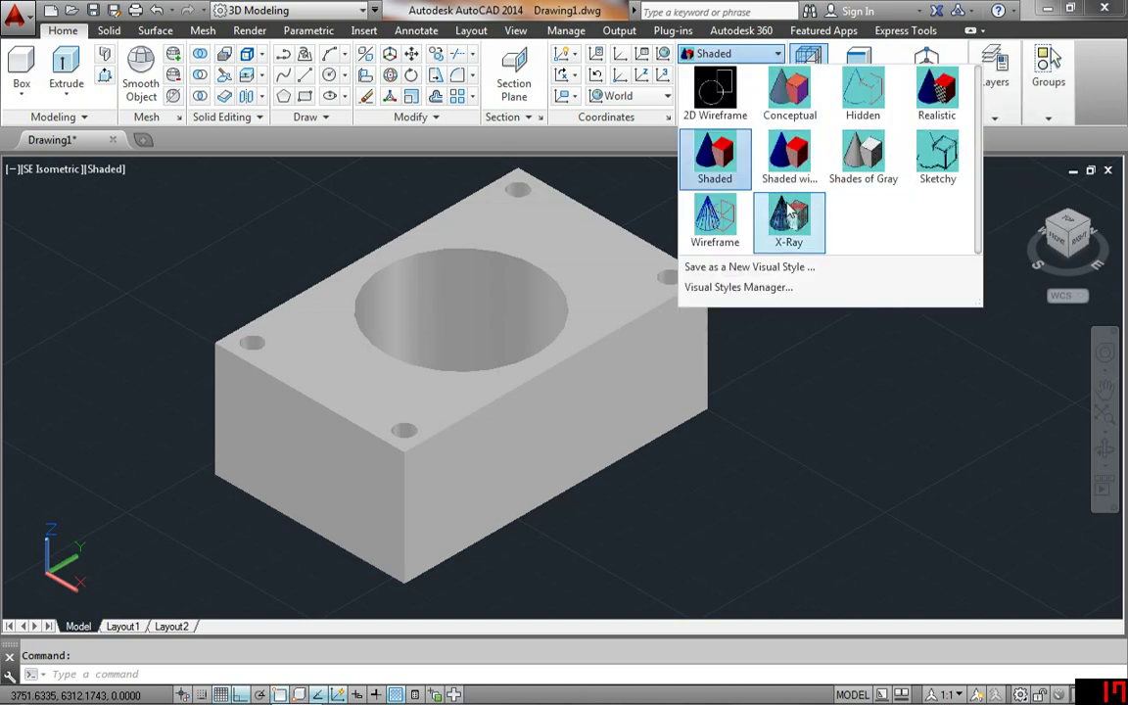
click(790, 215)
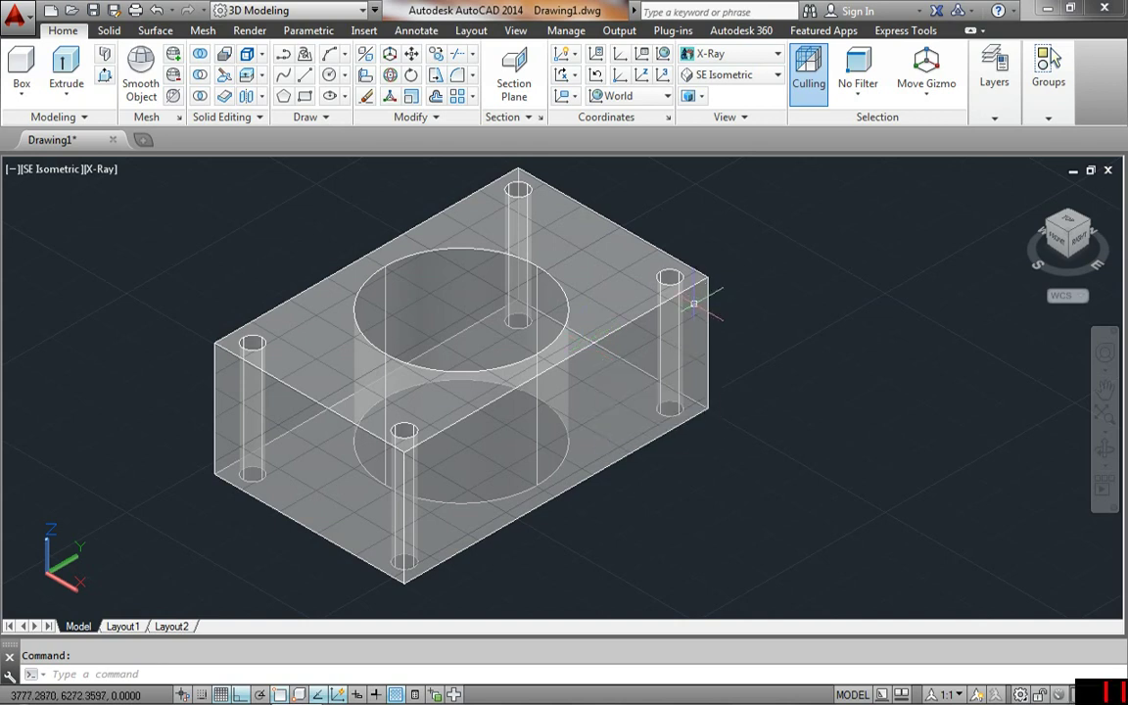
mouse_move(694, 304)
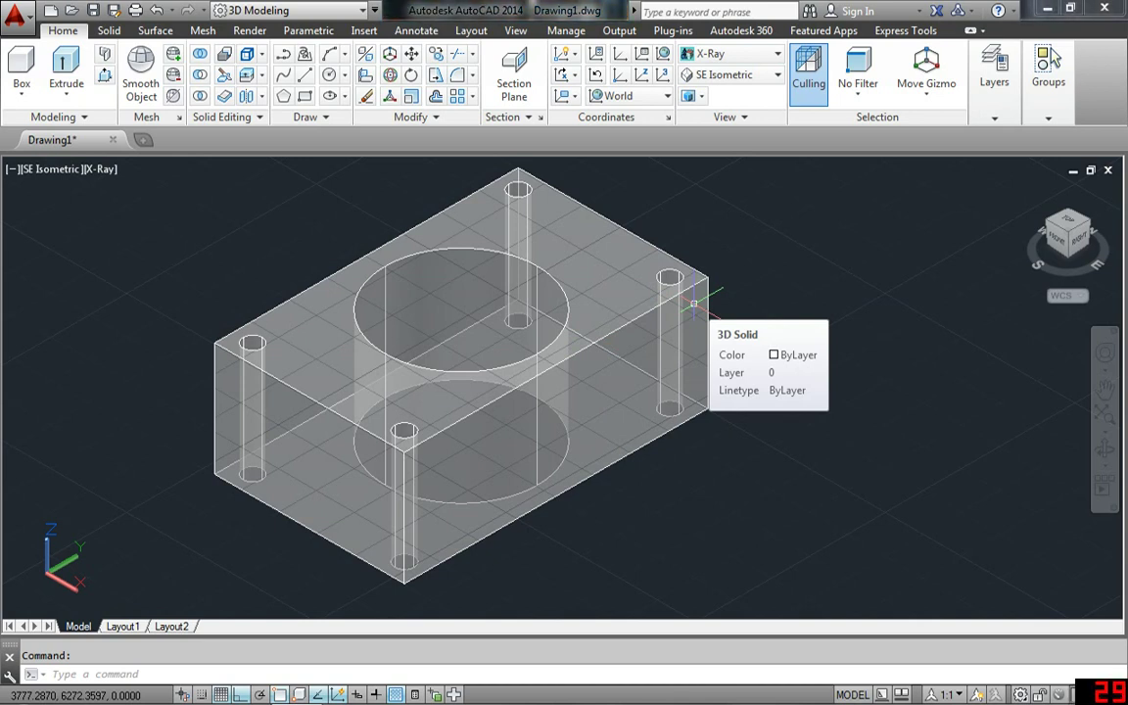
middle_drag(766, 295, 805, 330)
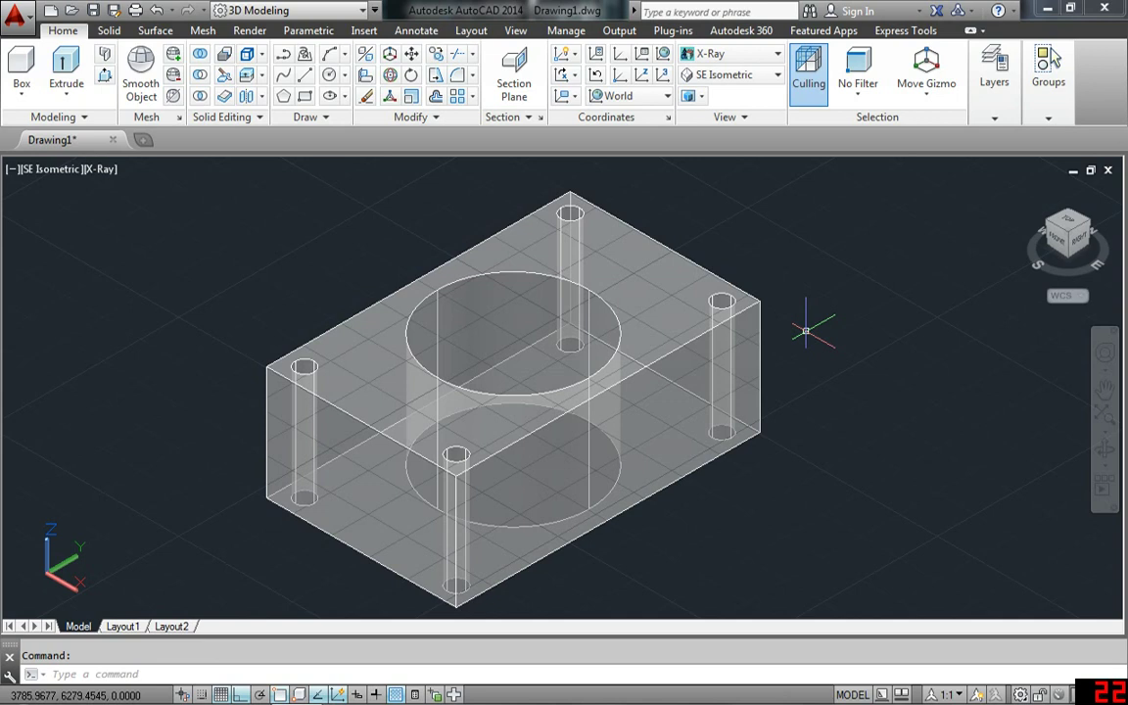
mouse_move(618, 314)
middle_down()
mouse_move(572, 332)
mouse_move(575, 323)
middle_up()
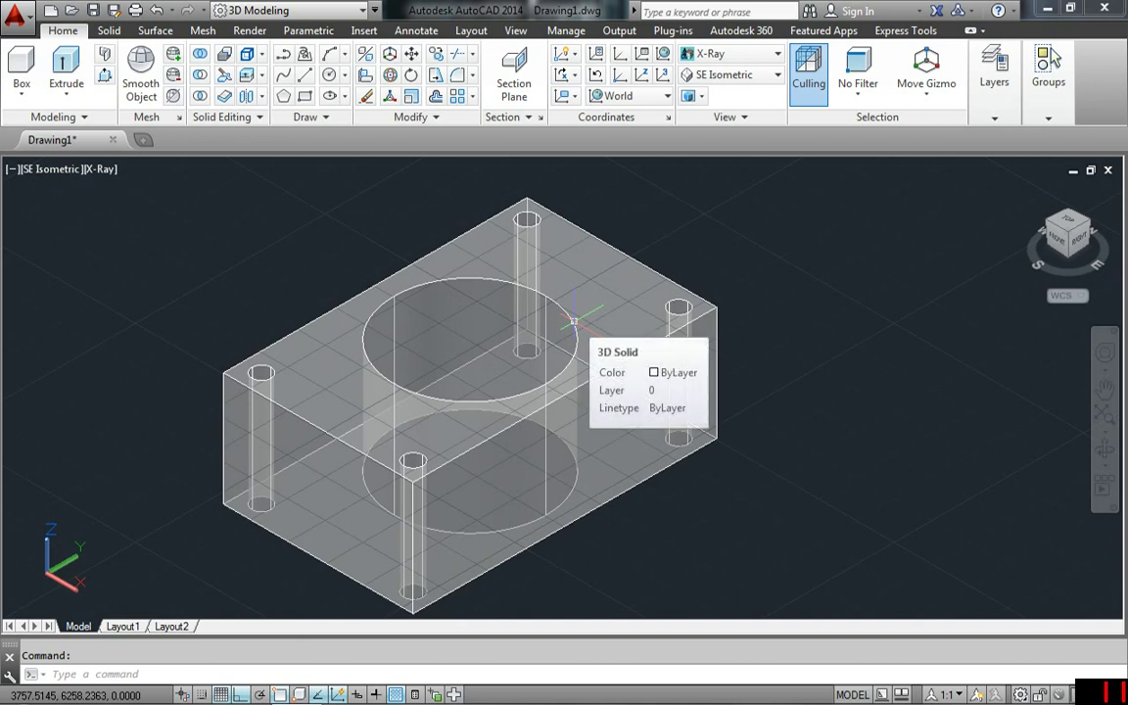